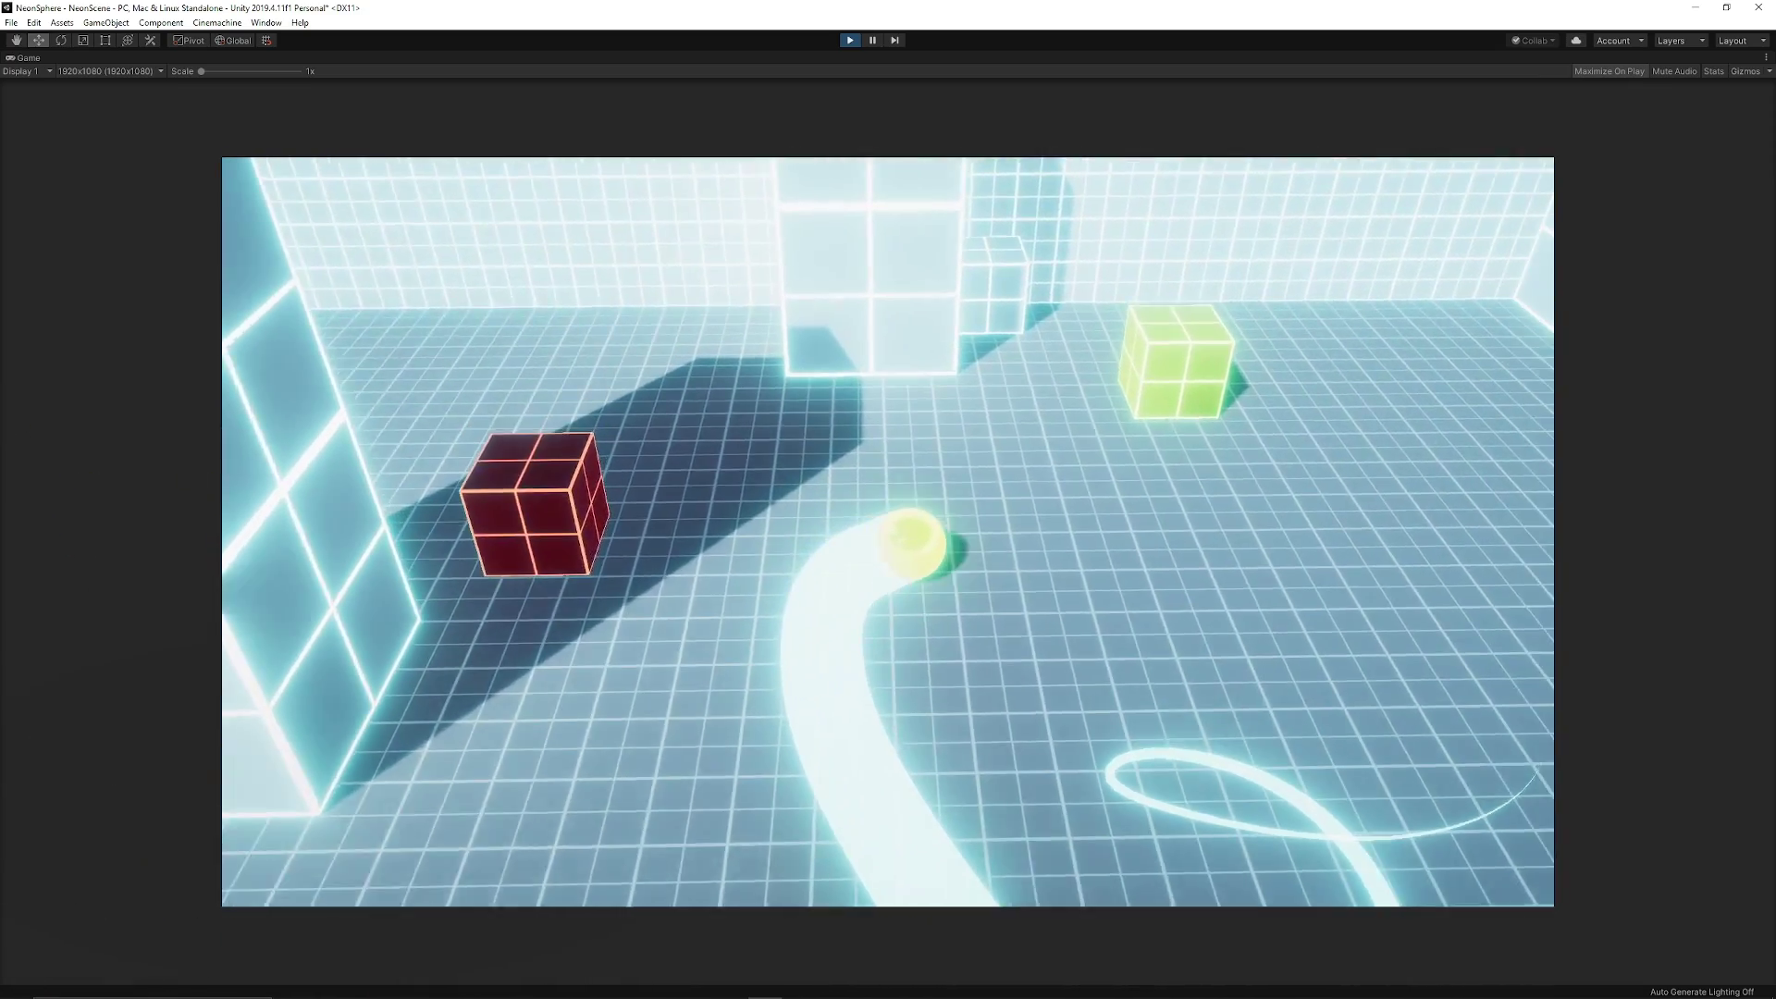
Exit Play mode with Ctrl+P to return to the NeonScene in the editor
{"action": "key", "text": "ctrl+p"}
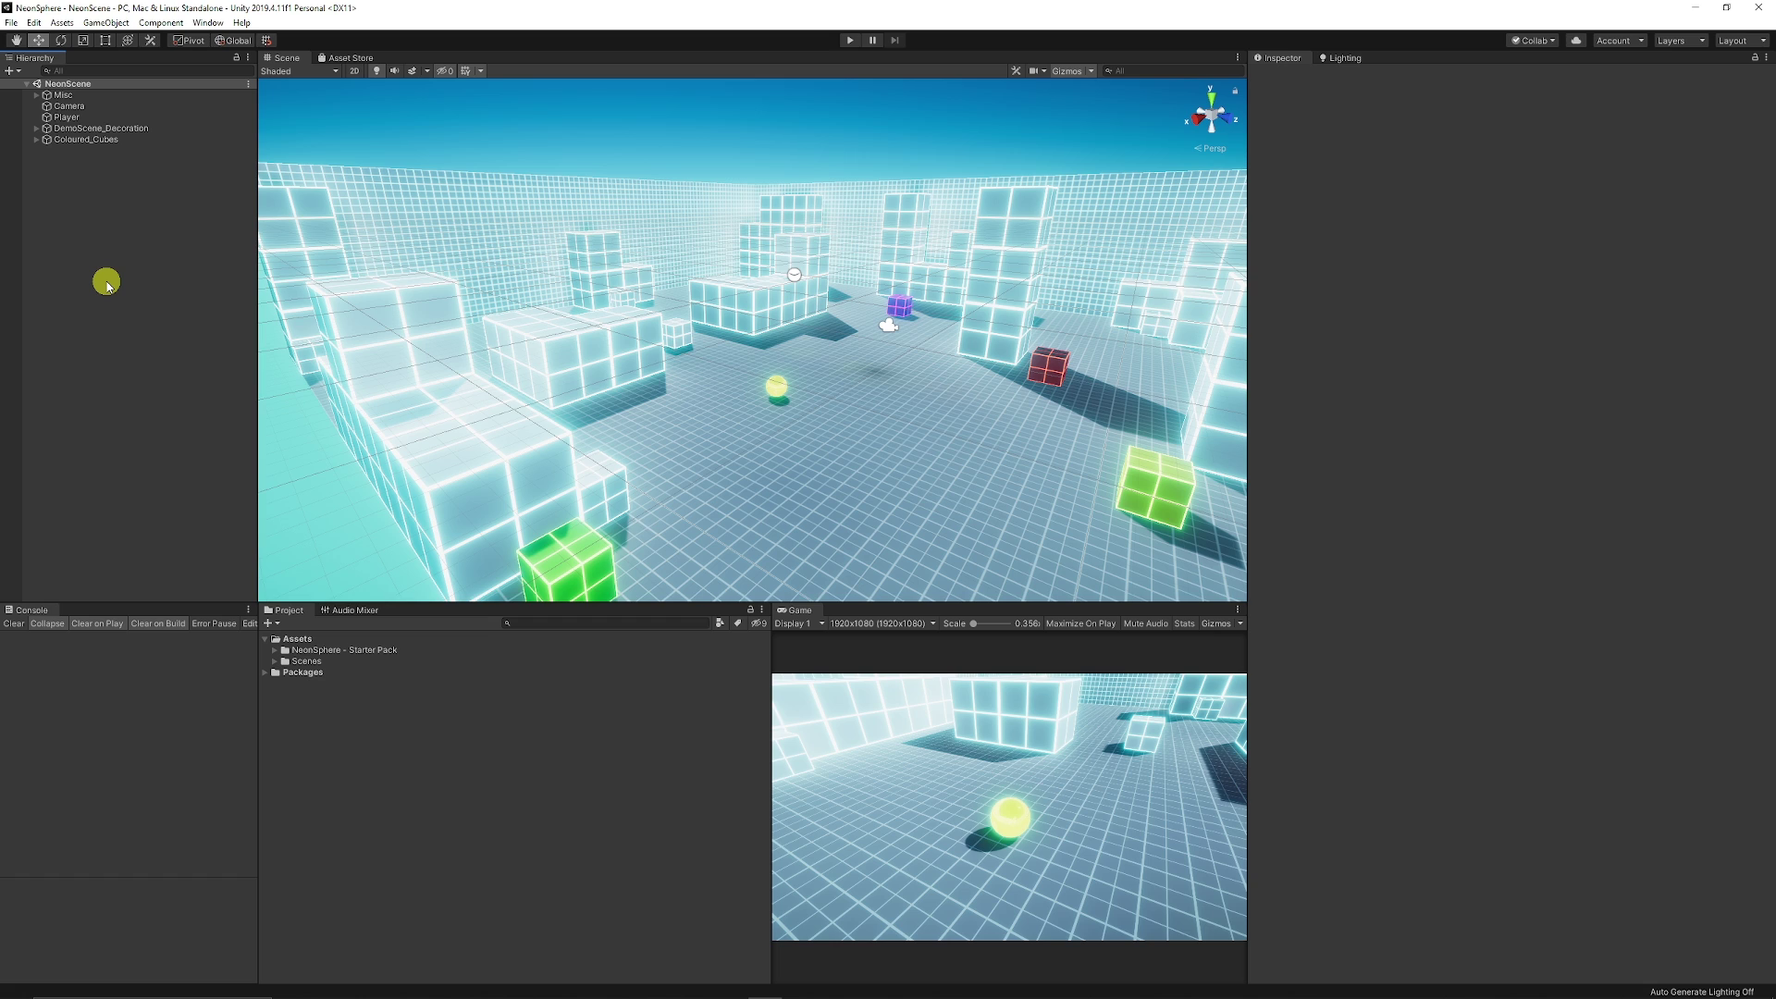
{"action": "left_click", "coordinate": [88, 117]}
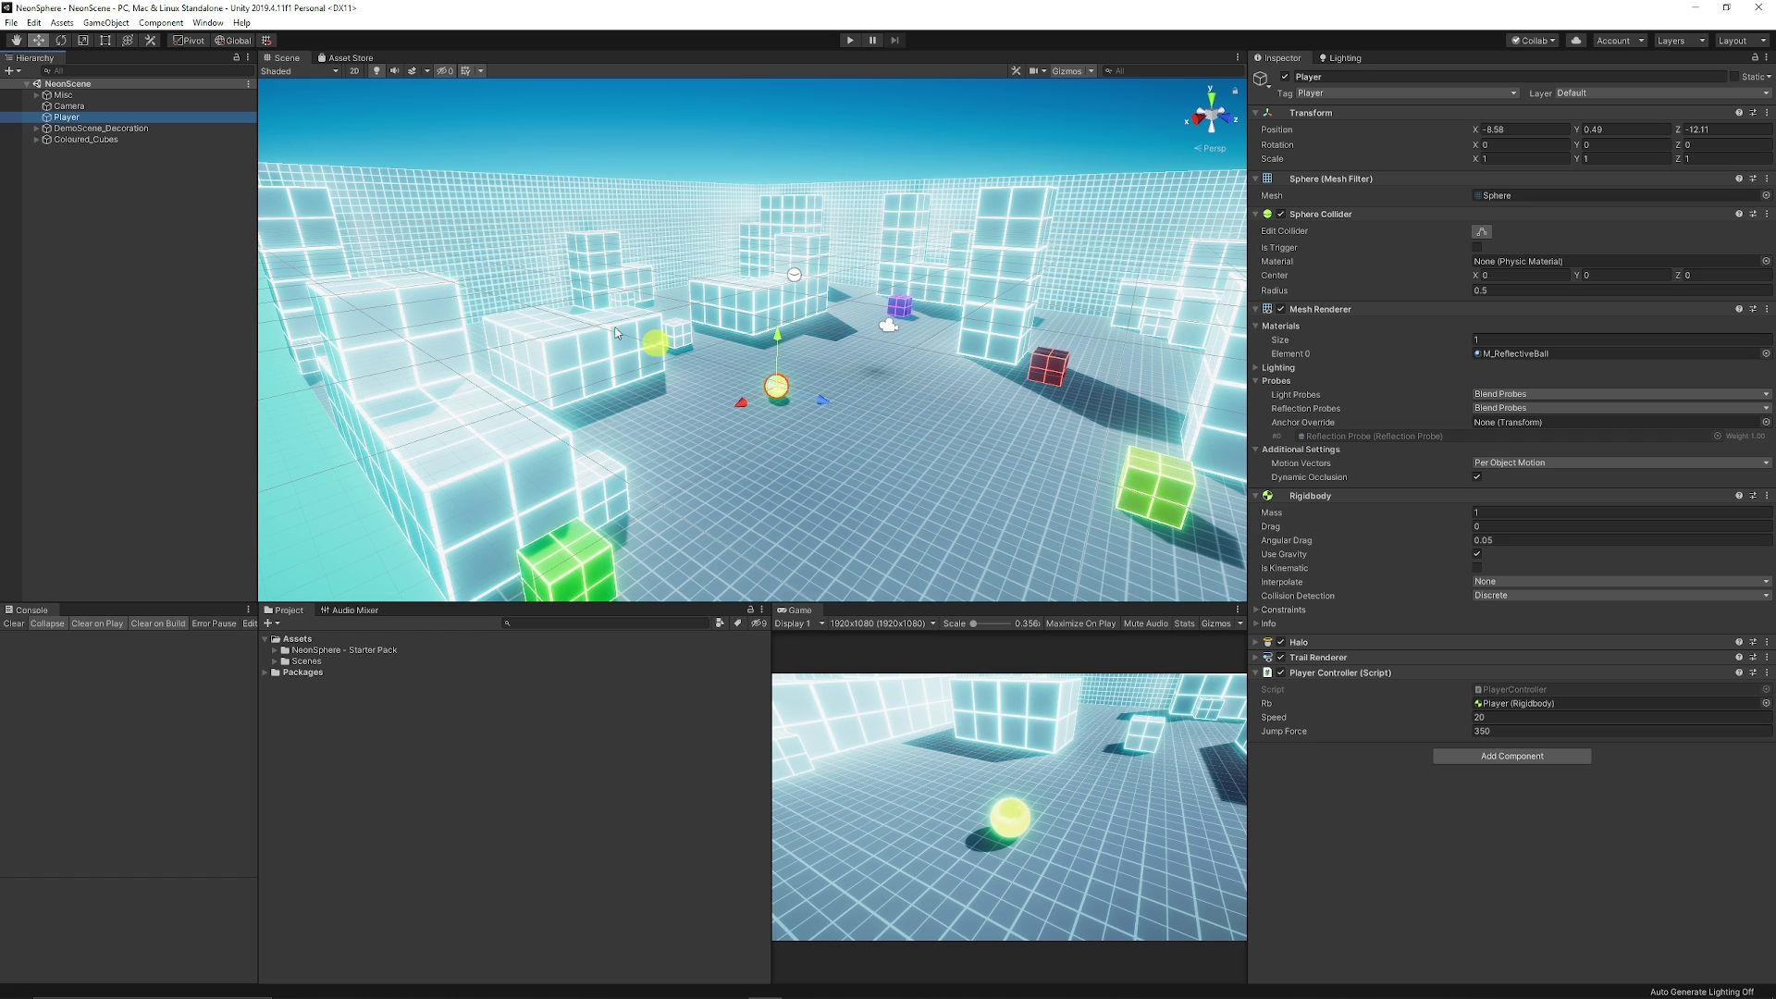
{"action": "key", "text": "Up"}
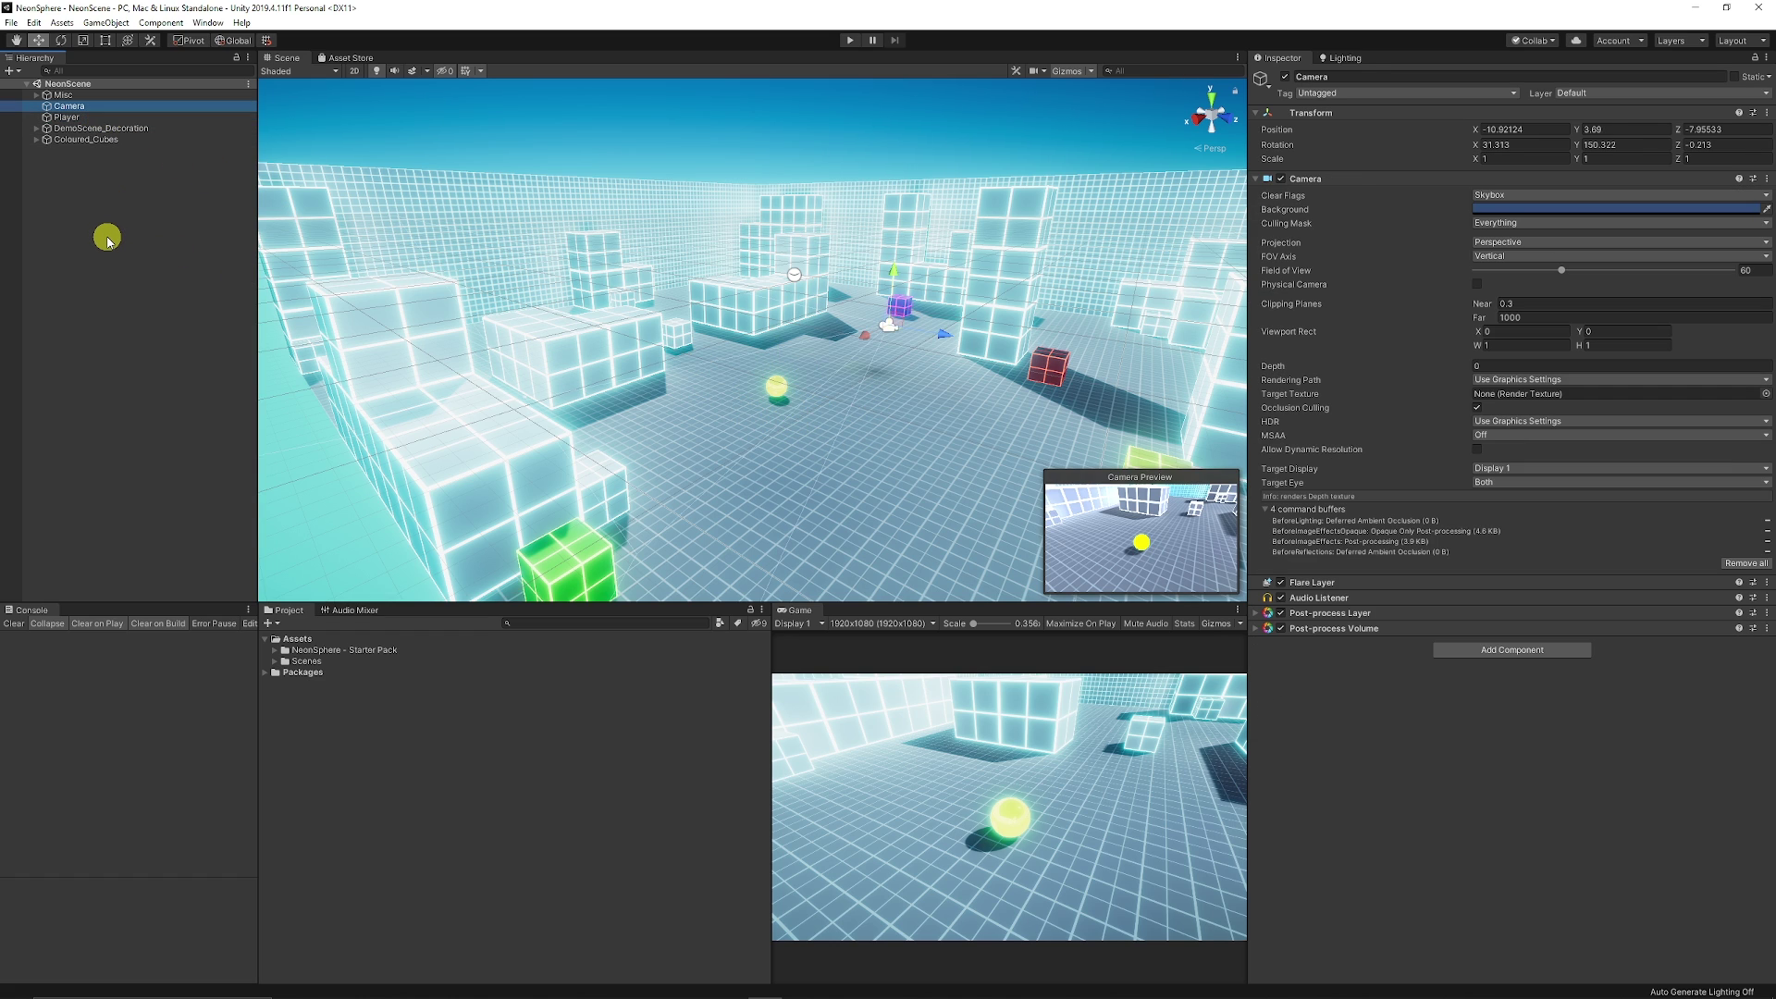
{"action": "left_click", "coordinate": [138, 304]}
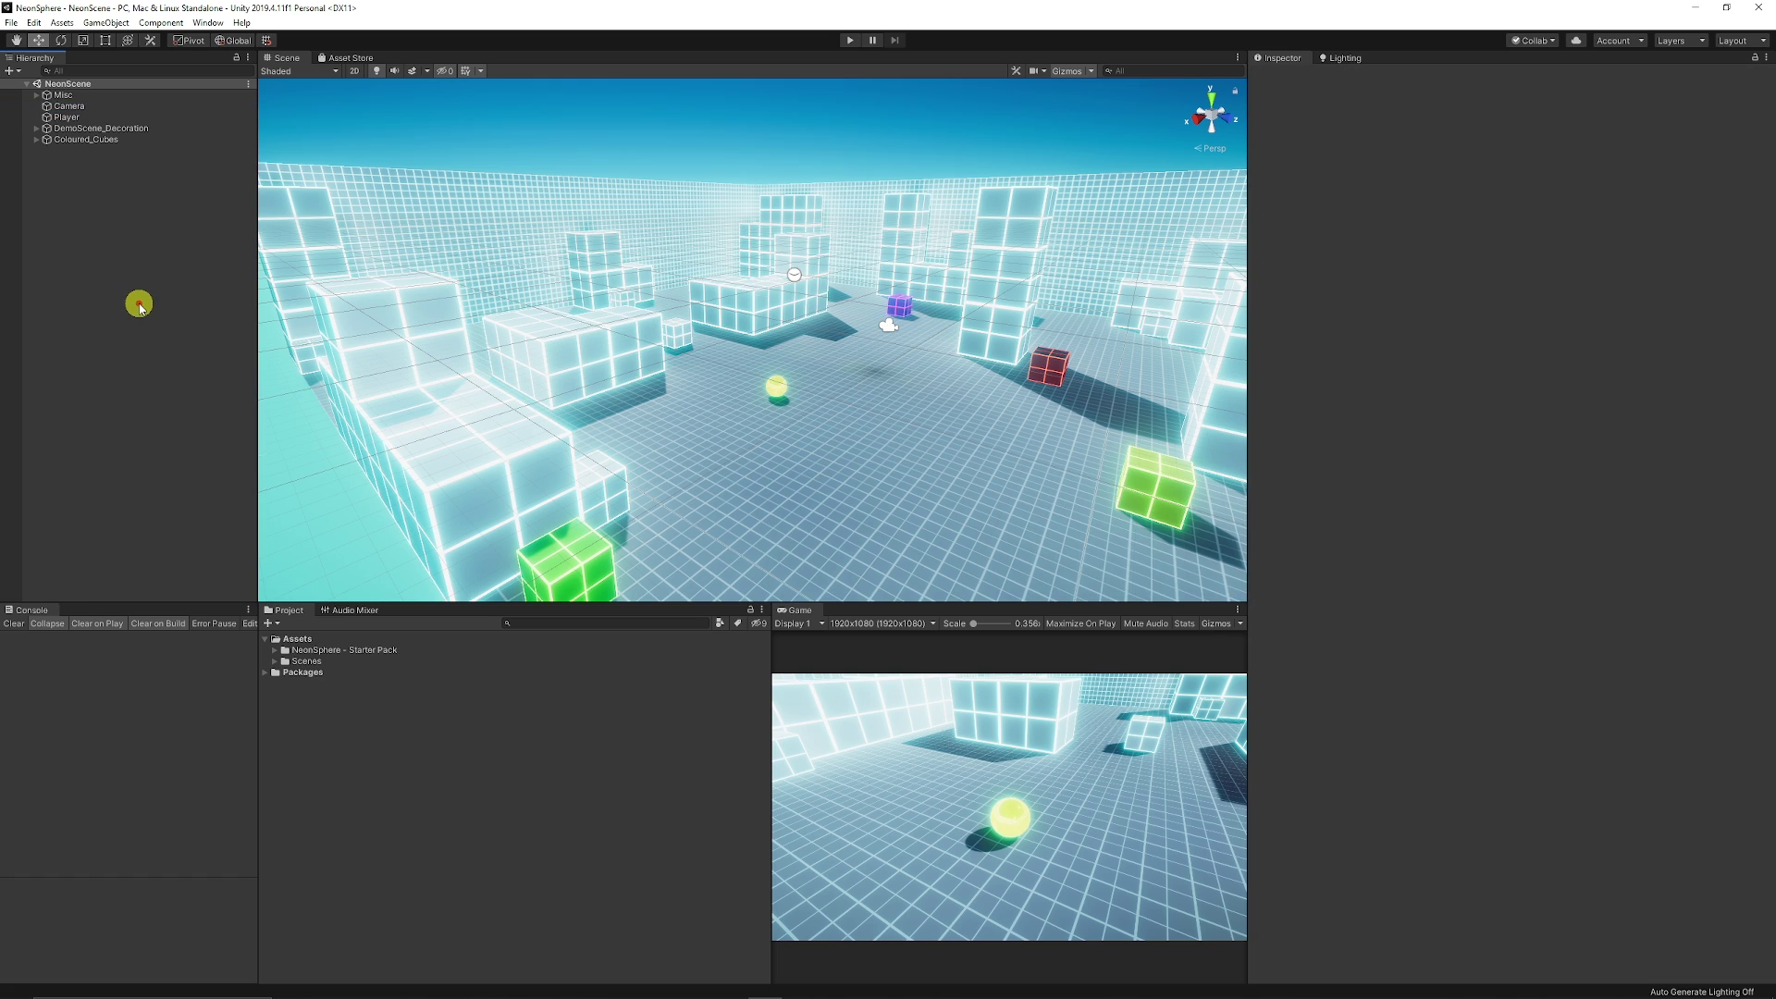
Search 'cine' in the Package Manager and install the Cinemachine package
{"action": "left_click", "coordinate": [209, 23]}
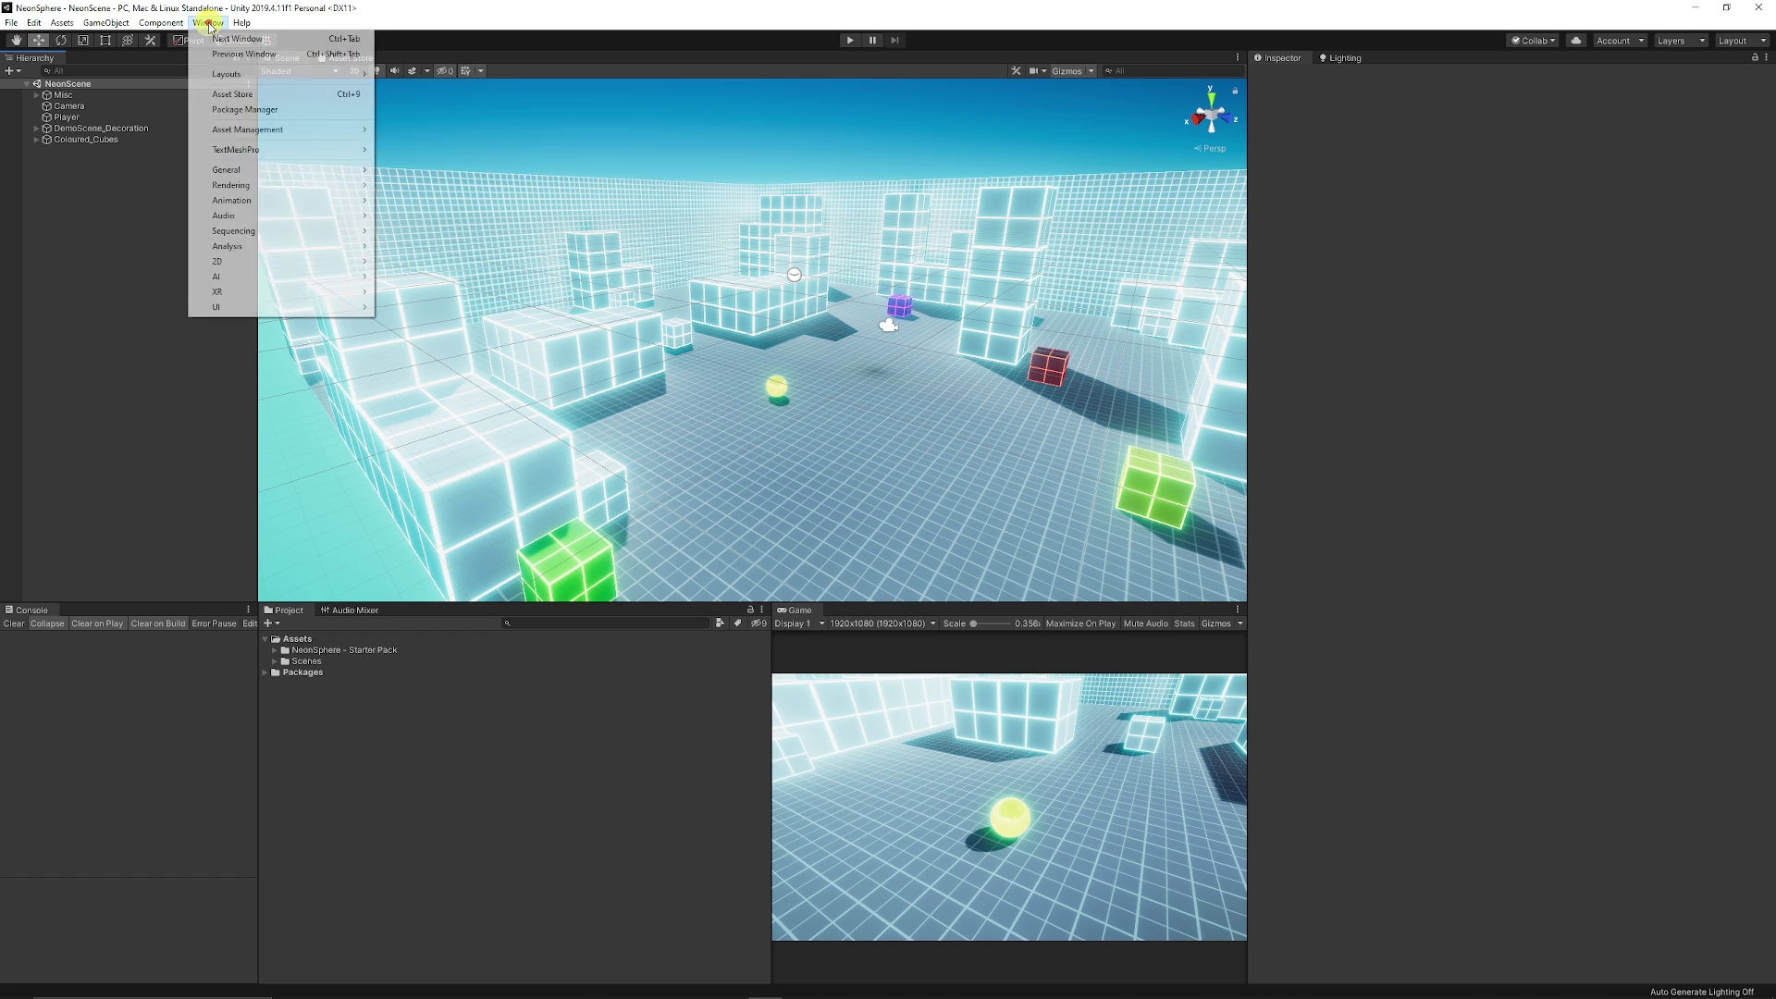
{"action": "left_click", "coordinate": [252, 110]}
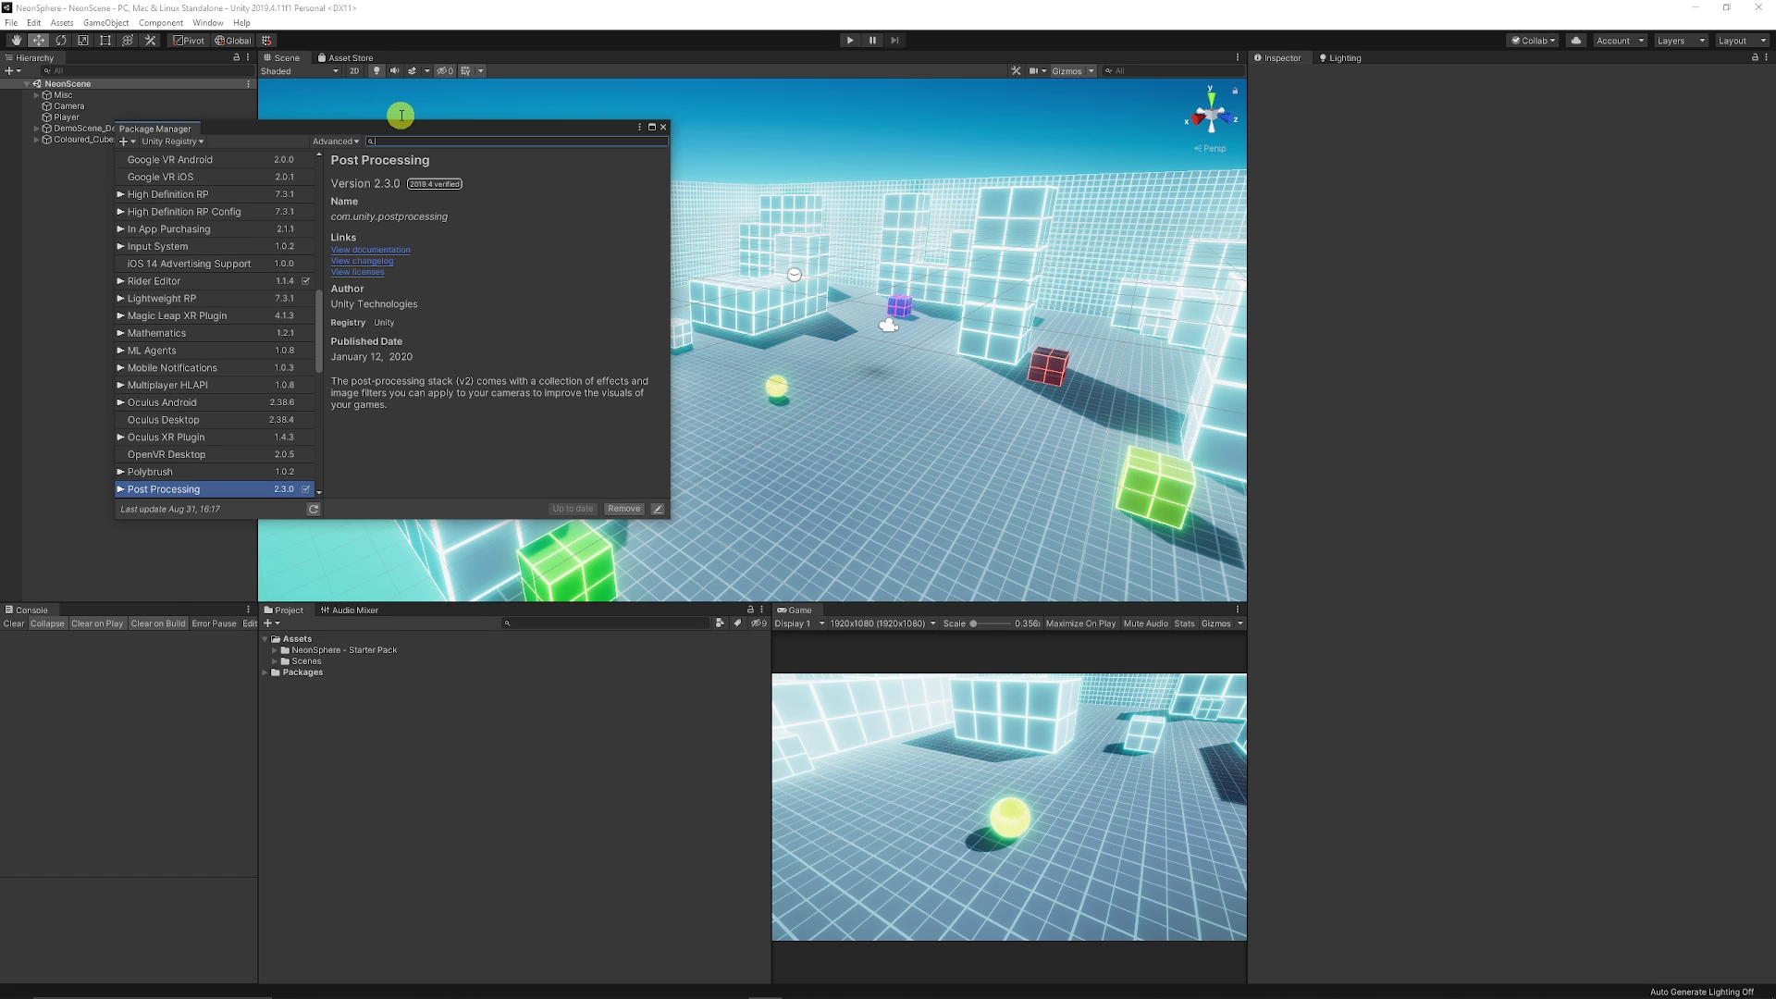
{"action": "type", "text": "cine"}
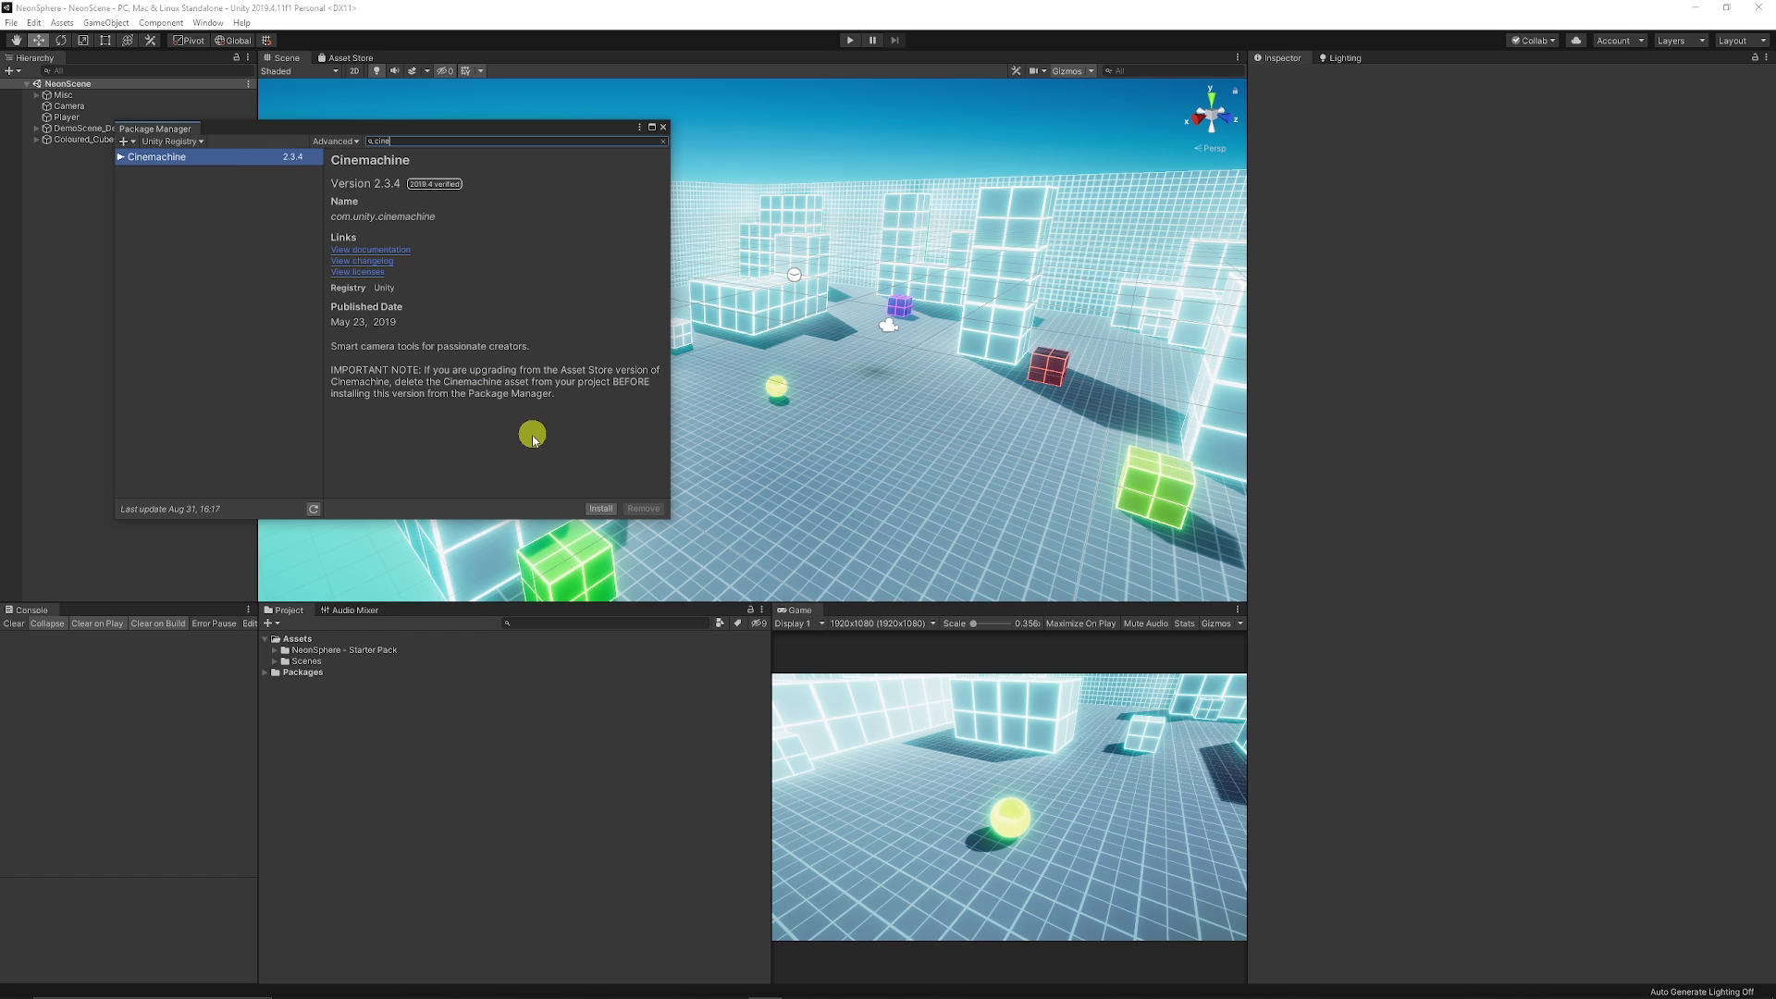
{"action": "left_click", "coordinate": [602, 509]}
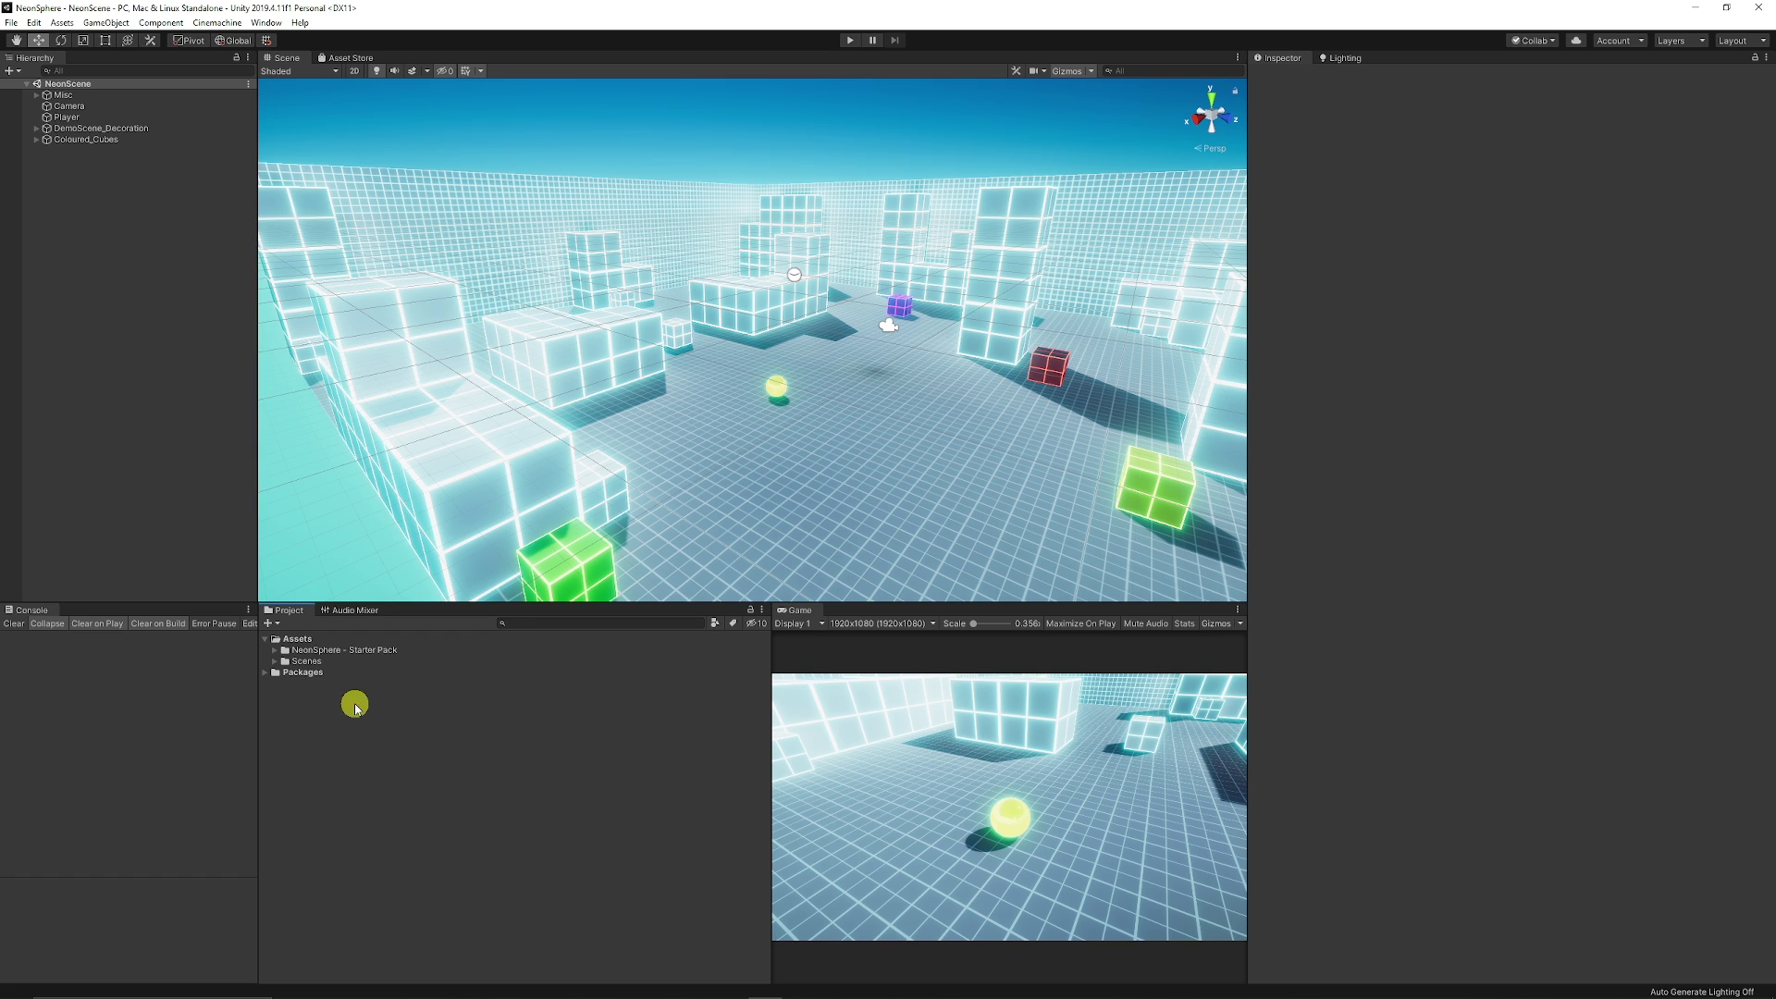
Create virtual camera CM vcam1, confirm the Camera's CinemachineBrain, then select CM vcam1
{"action": "left_click", "coordinate": [212, 24]}
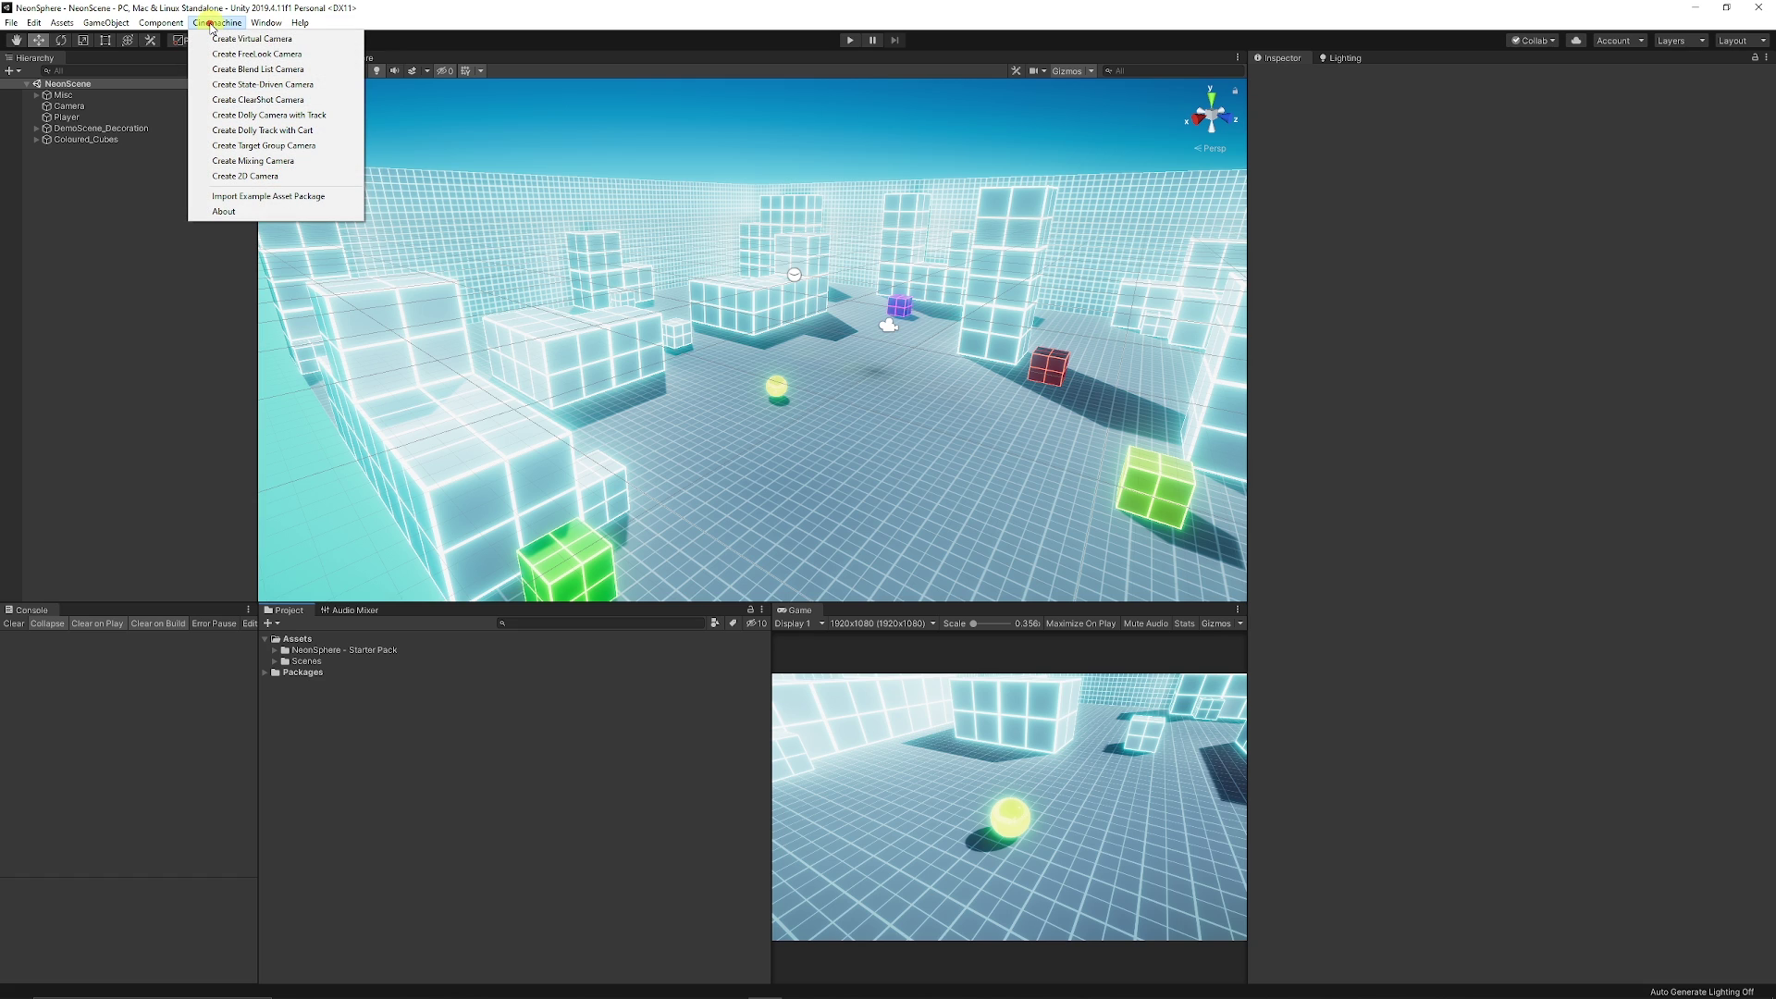
{"action": "left_click", "coordinate": [263, 43]}
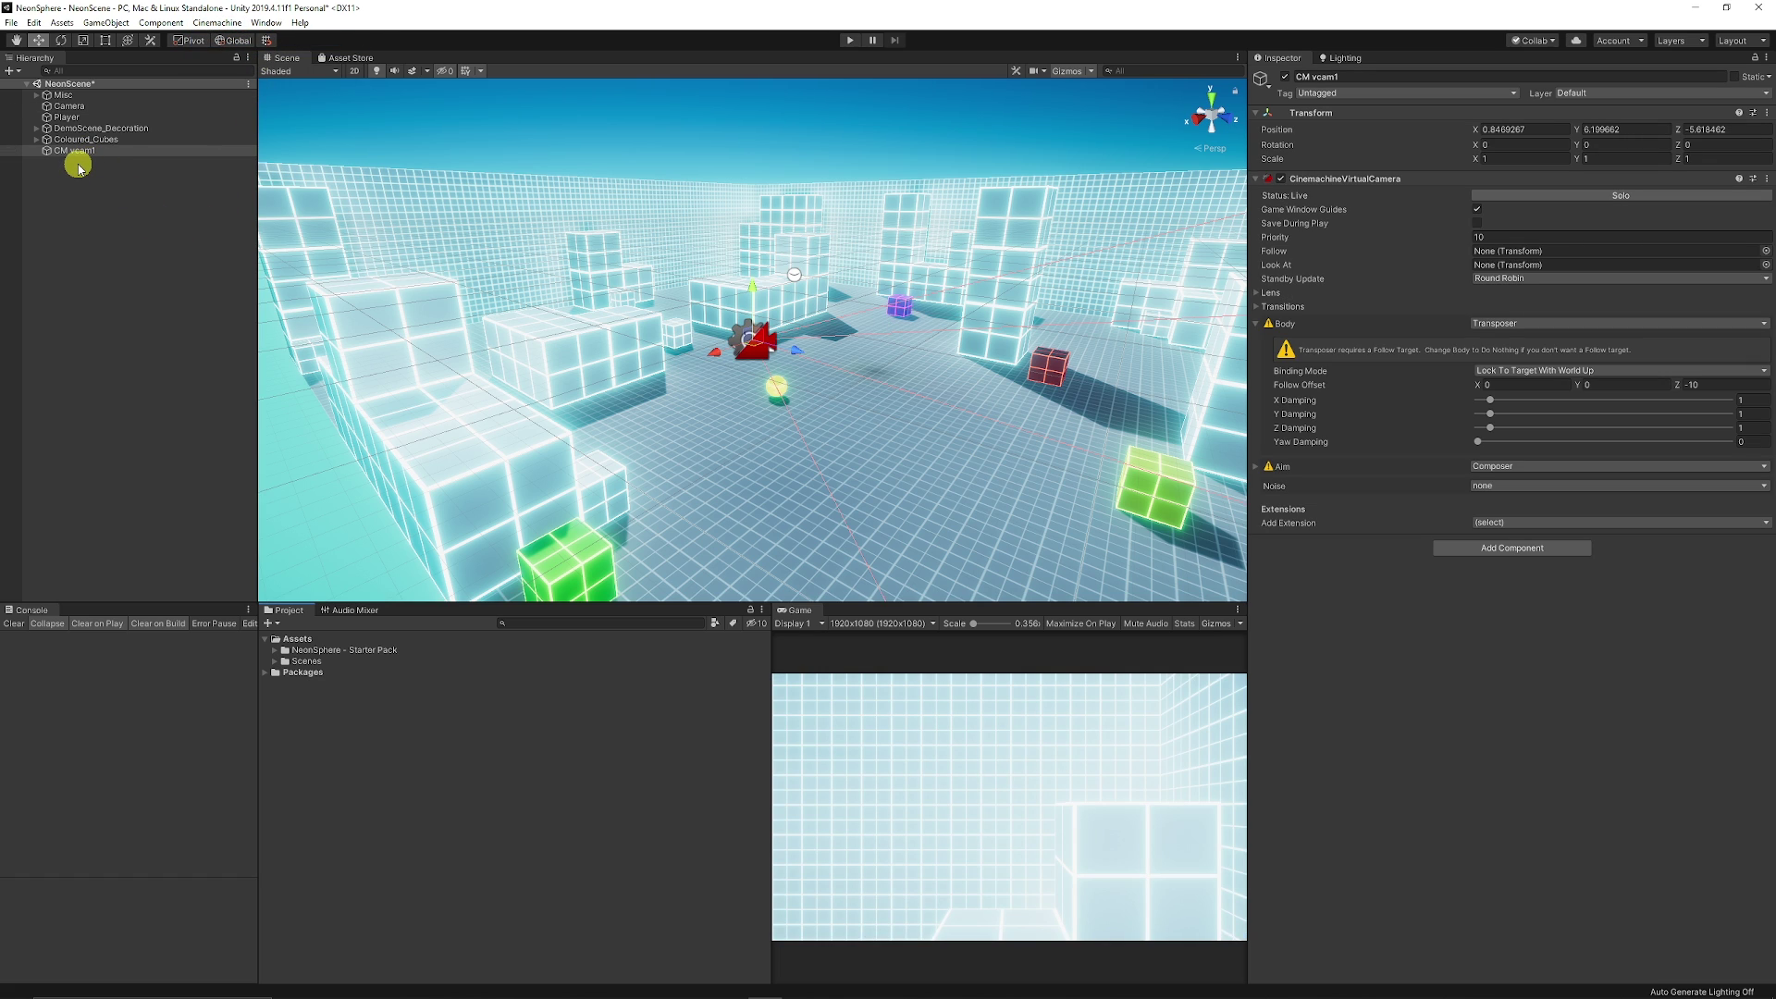
{"action": "left_click", "coordinate": [81, 107]}
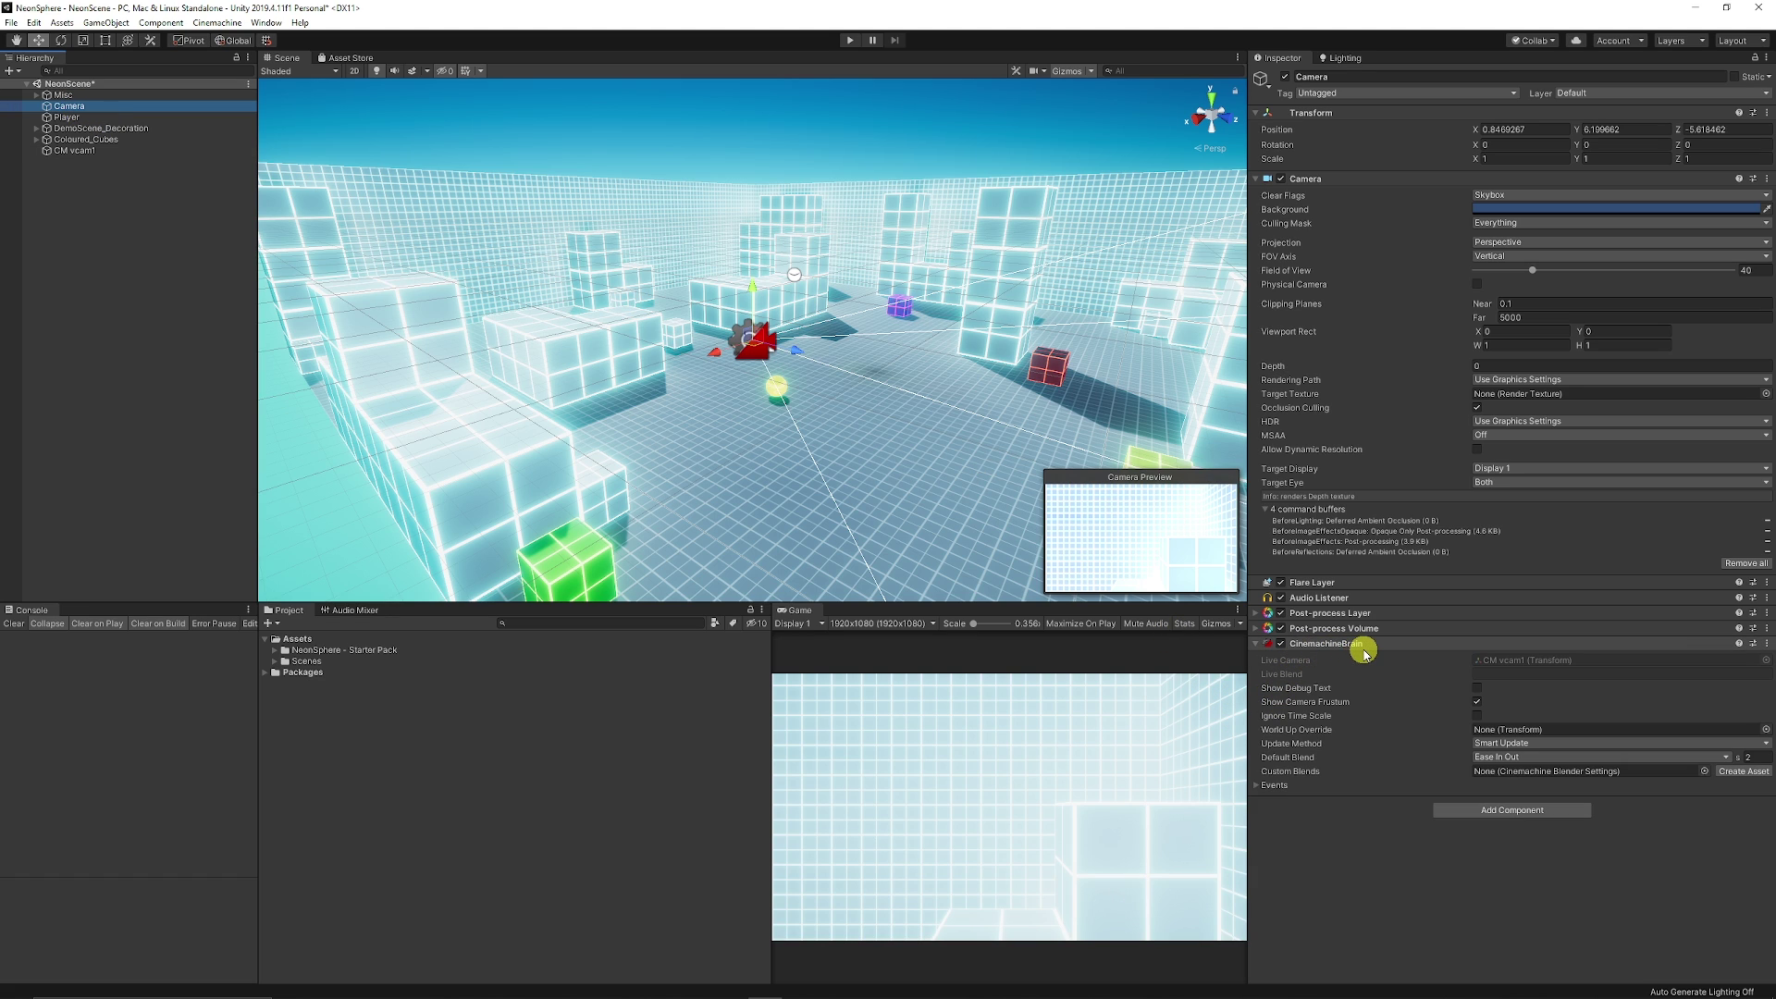
{"action": "double_click", "coordinate": [1480, 660]}
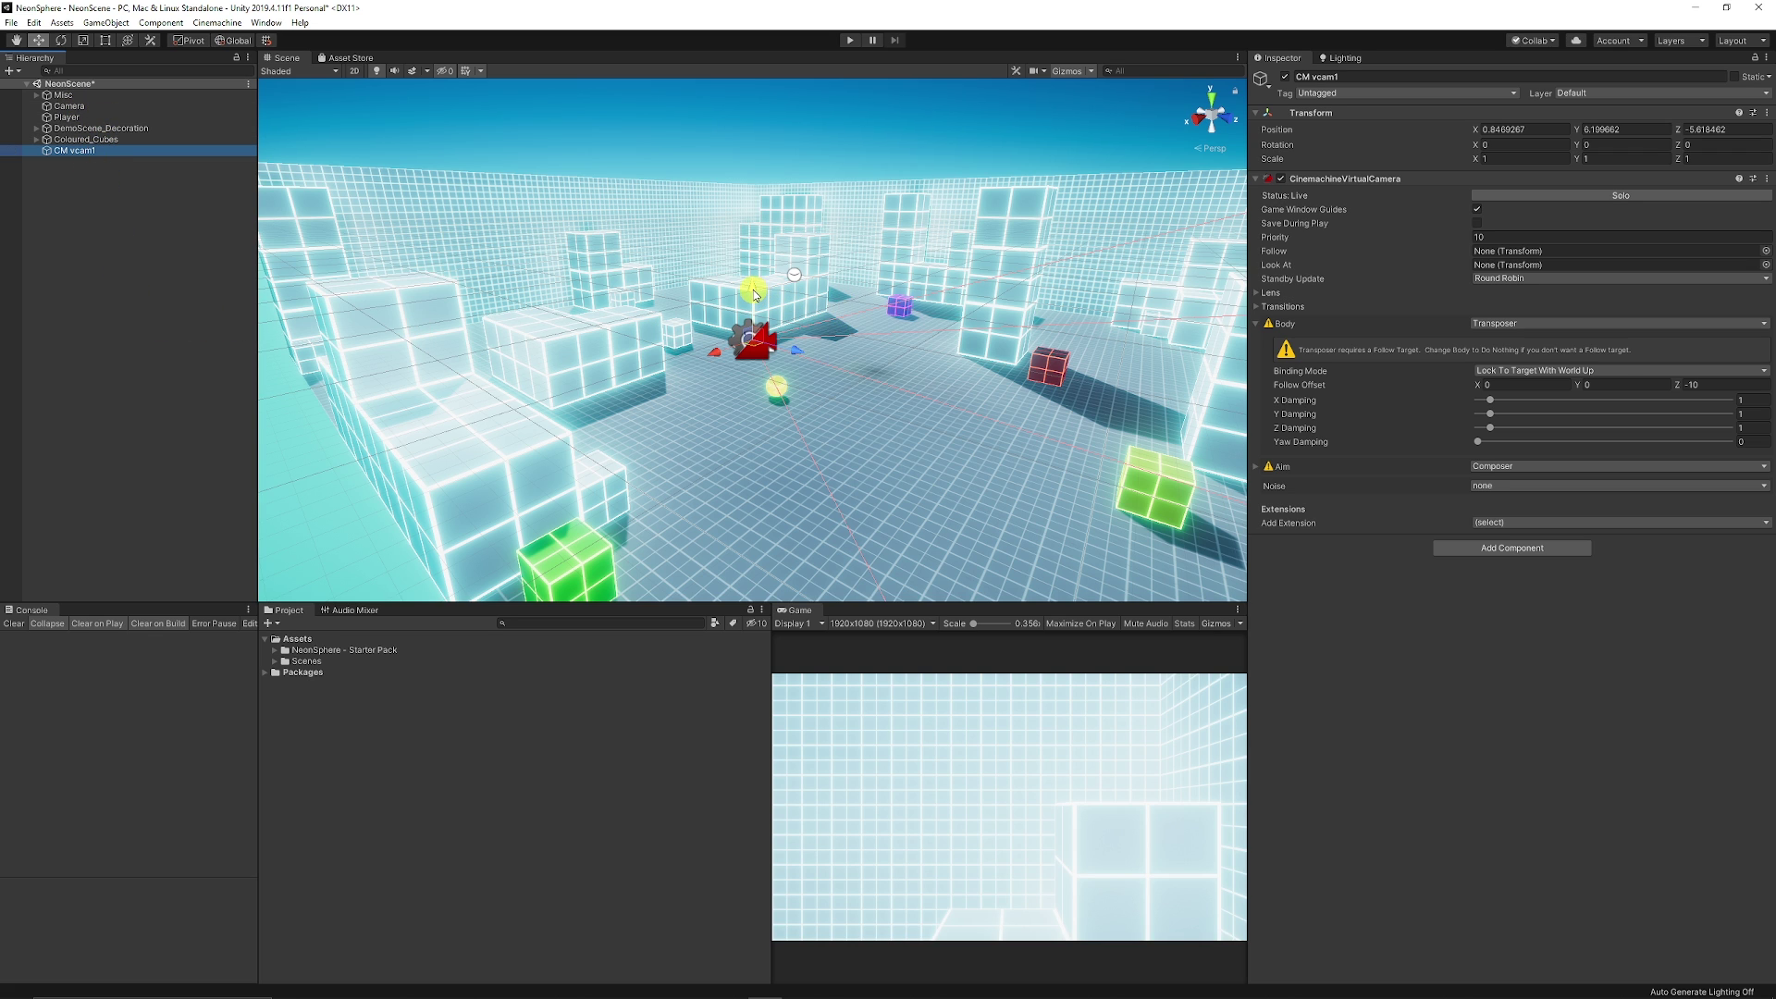
Raise CM vcam1 along Y to 6.41, undo a Z move, and view it from above
{"action": "mouse_move", "coordinate": [753, 291]}
{"action": "left_mouse_down"}
{"action": "mouse_move", "coordinate": [751, 242]}
{"action": "mouse_move", "coordinate": [745, 344]}
{"action": "mouse_move", "coordinate": [737, 238]}
{"action": "mouse_move", "coordinate": [739, 282]}
{"action": "left_mouse_up"}
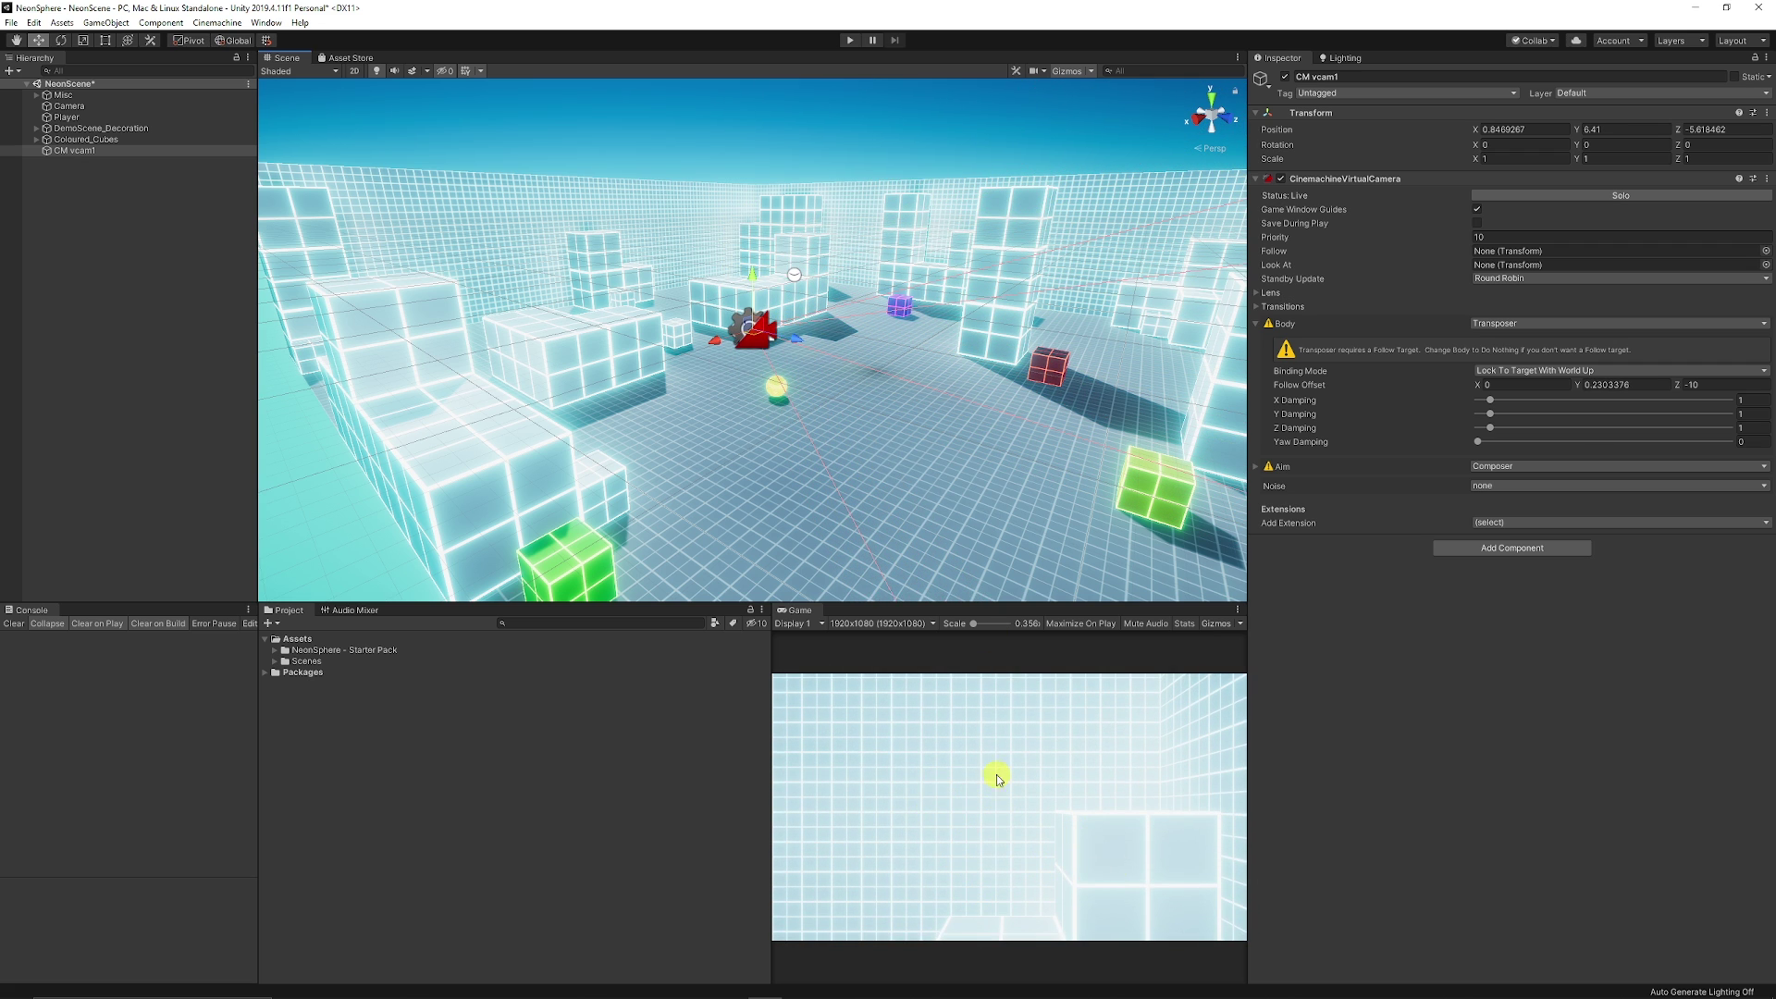
{"action": "left_click_drag", "start_coordinate": [791, 336], "coordinate": [746, 317]}
{"action": "key", "text": "ctrl+z"}
{"action": "key", "text": "f"}
{"action": "left_click_drag", "start_coordinate": [873, 255], "coordinate": [752, 261], "text": "alt"}
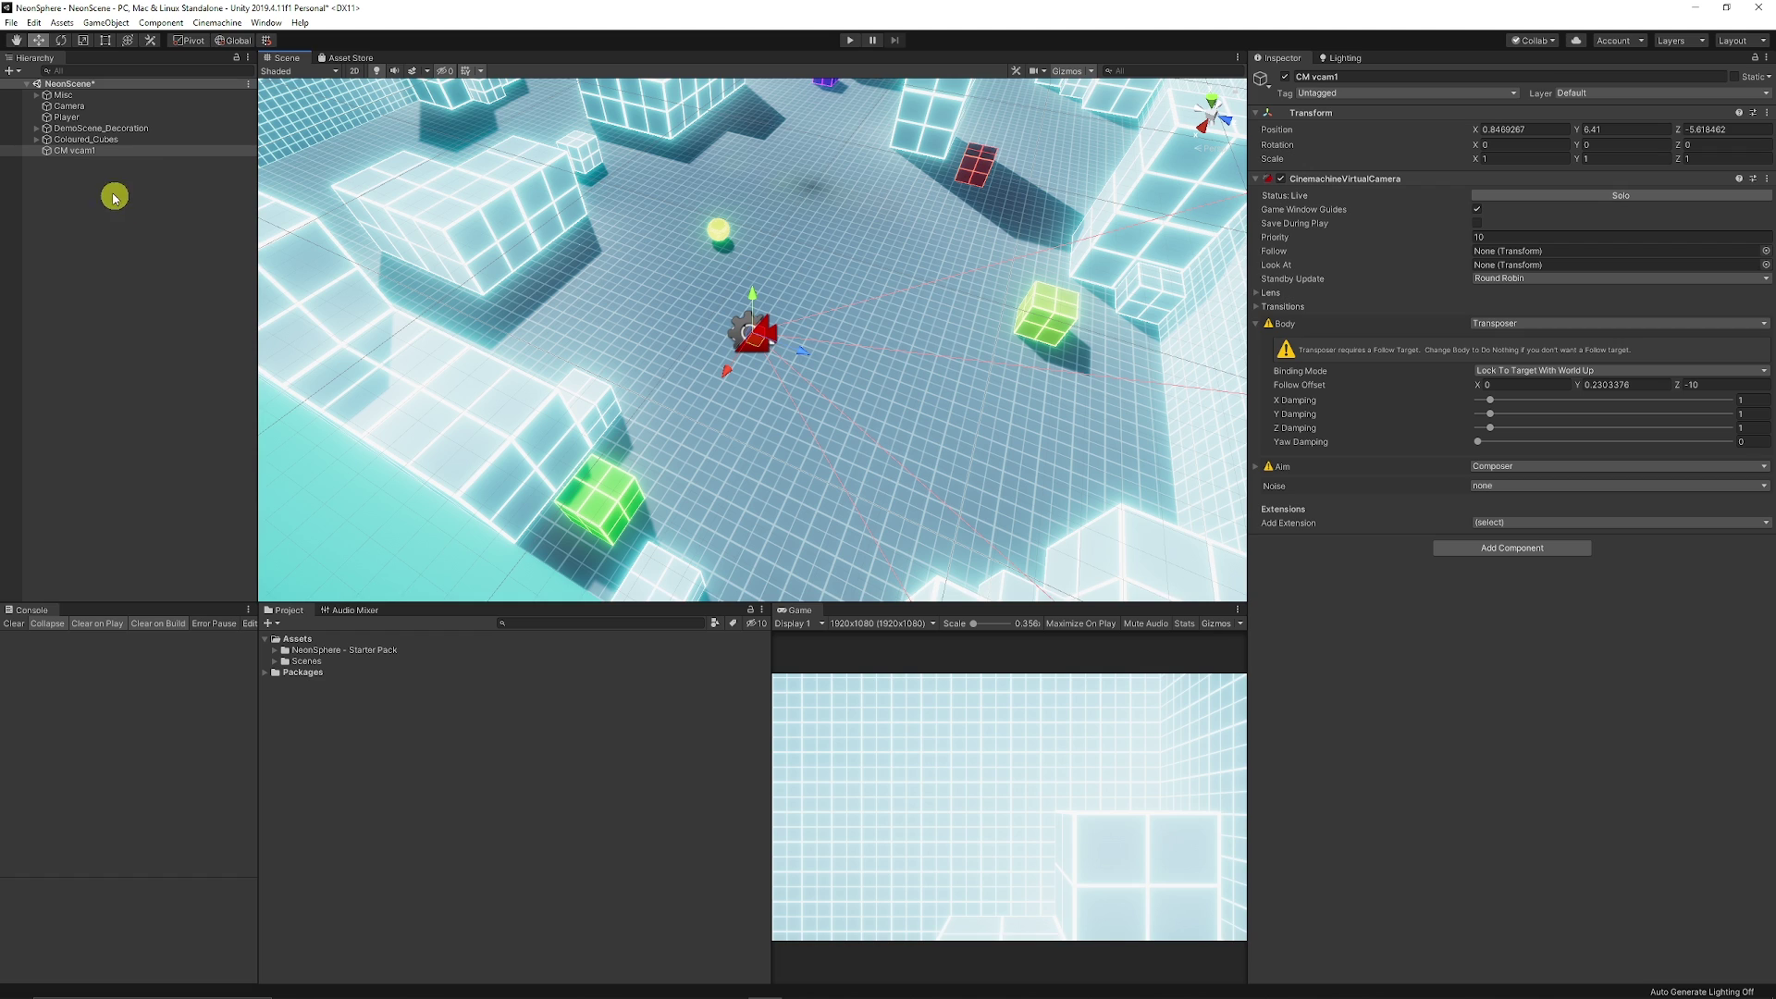
{"action": "left_click", "coordinate": [88, 152]}
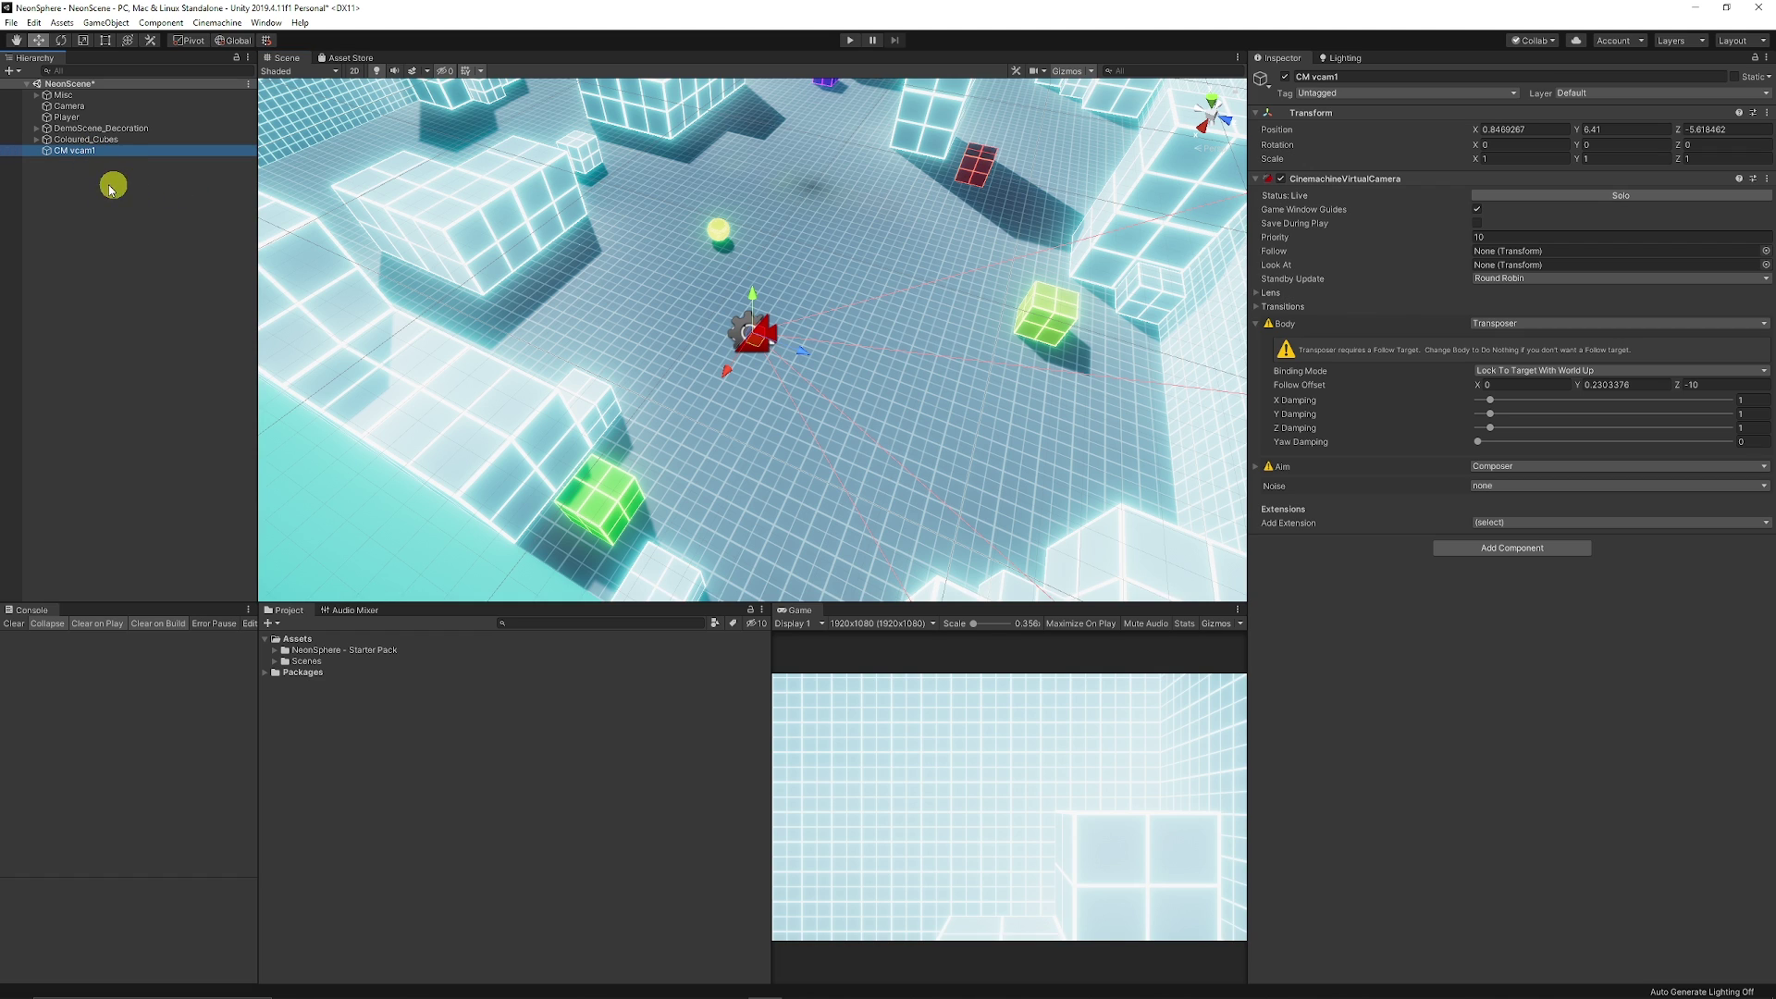
Reset the offset height and assign Player to CM vcam1's Follow and Look At fields
{"action": "key", "text": "ctrl+z"}
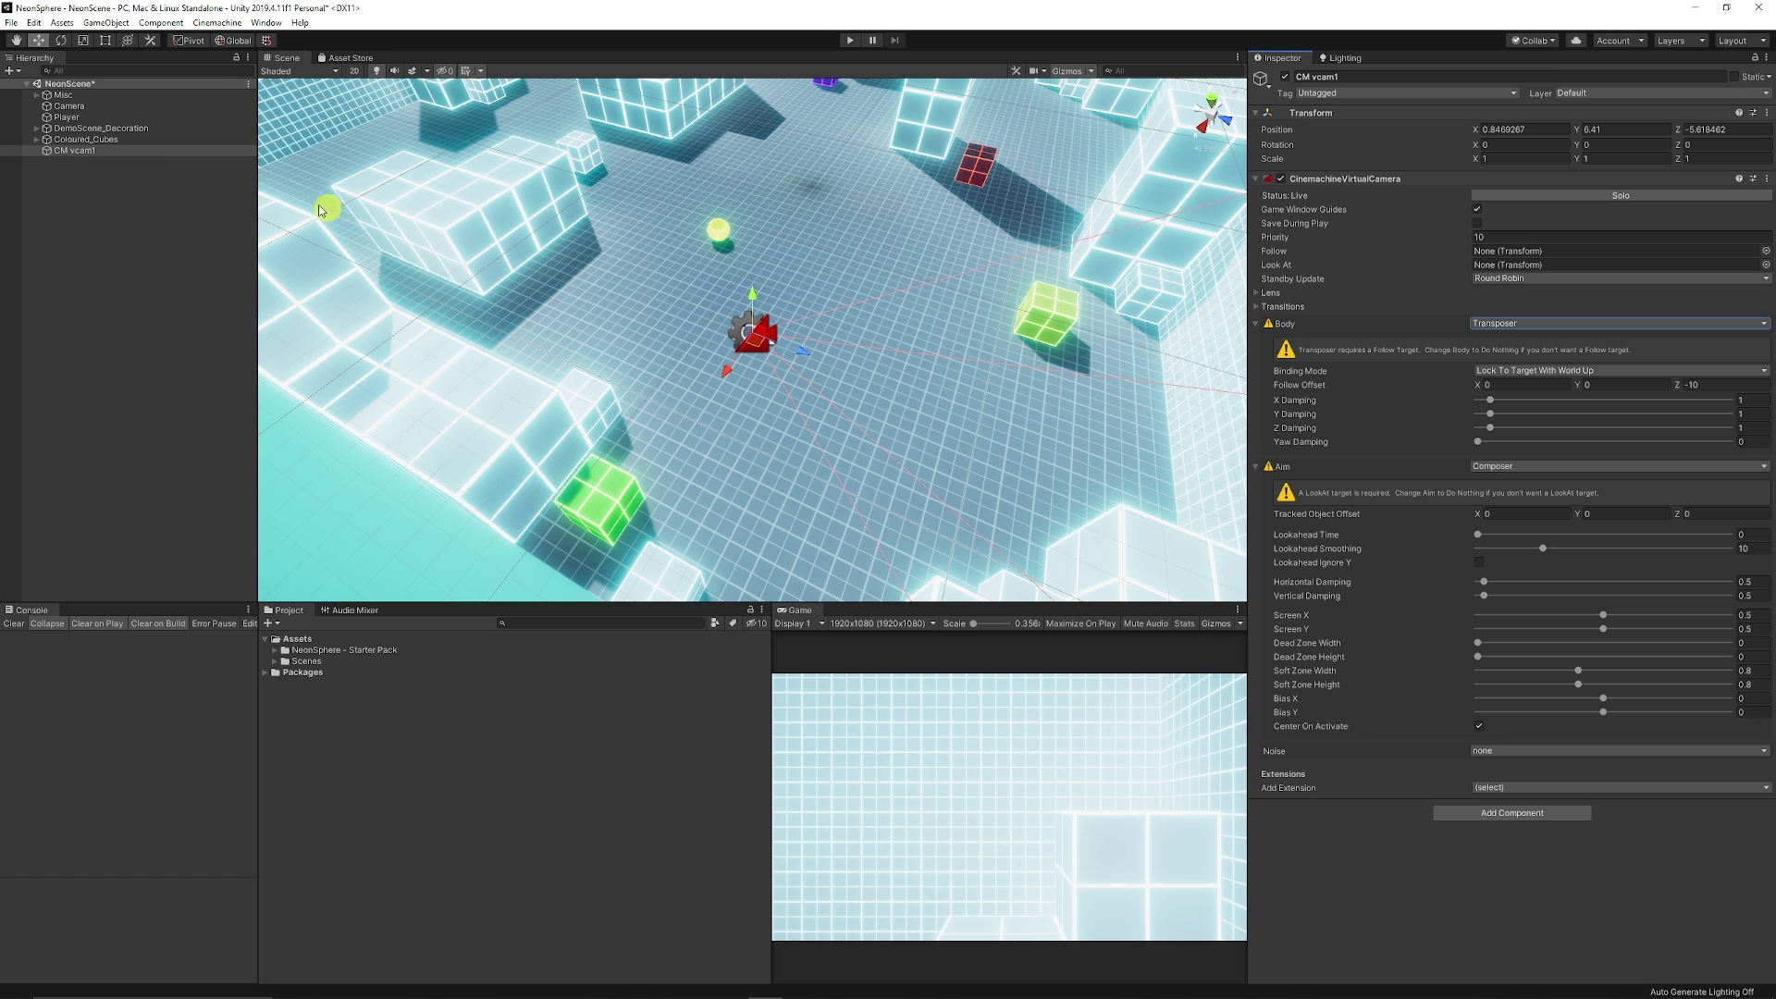
{"action": "left_click_drag", "start_coordinate": [65, 117], "coordinate": [1509, 250]}
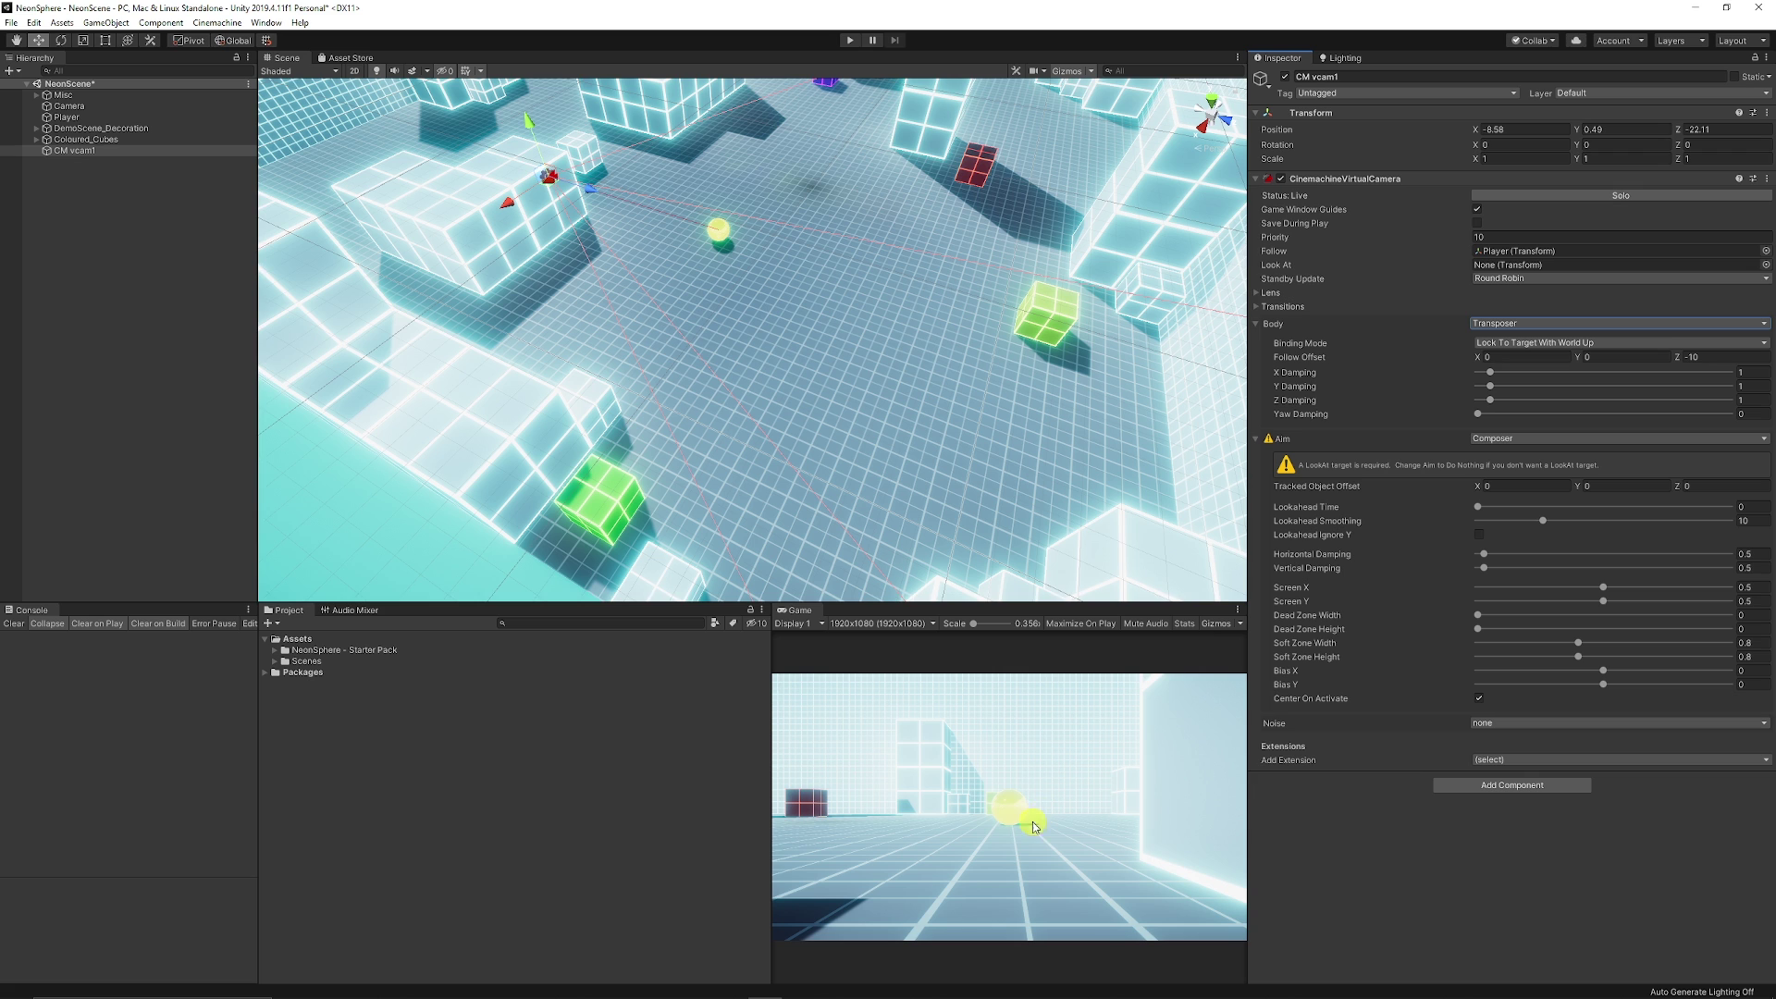
{"action": "left_click_drag", "start_coordinate": [989, 599], "coordinate": [990, 484]}
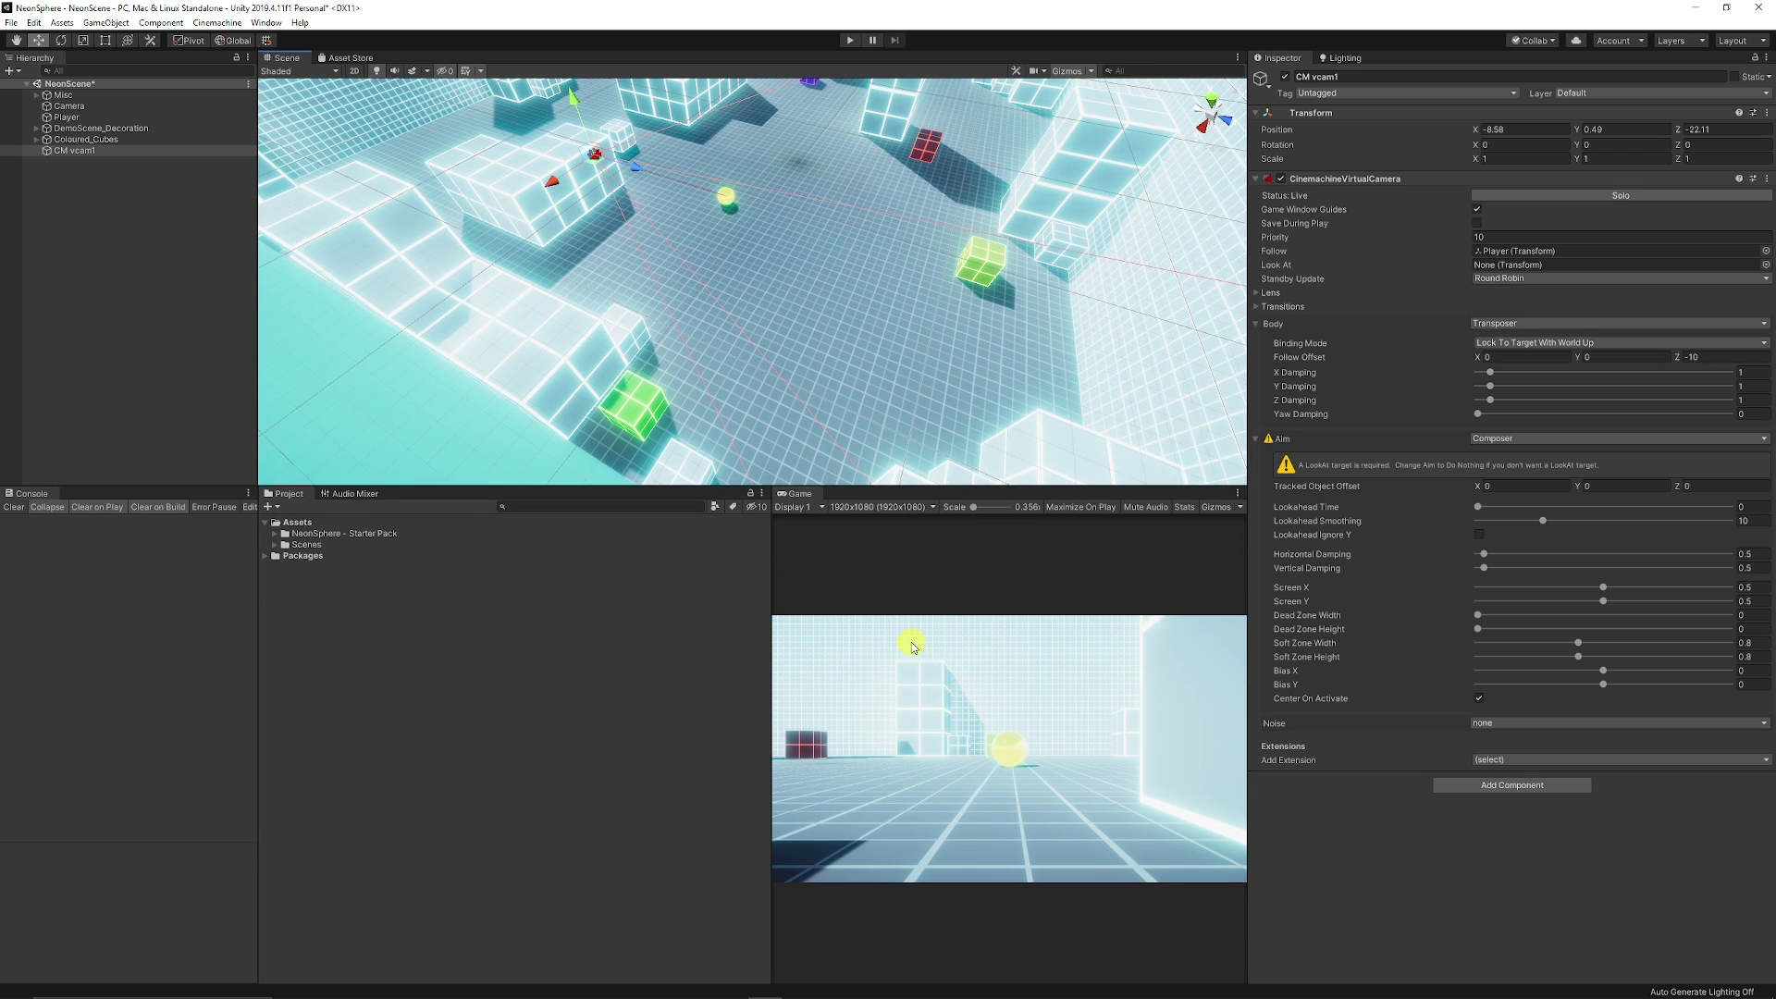
{"action": "left_click_drag", "start_coordinate": [64, 116], "coordinate": [1499, 266]}
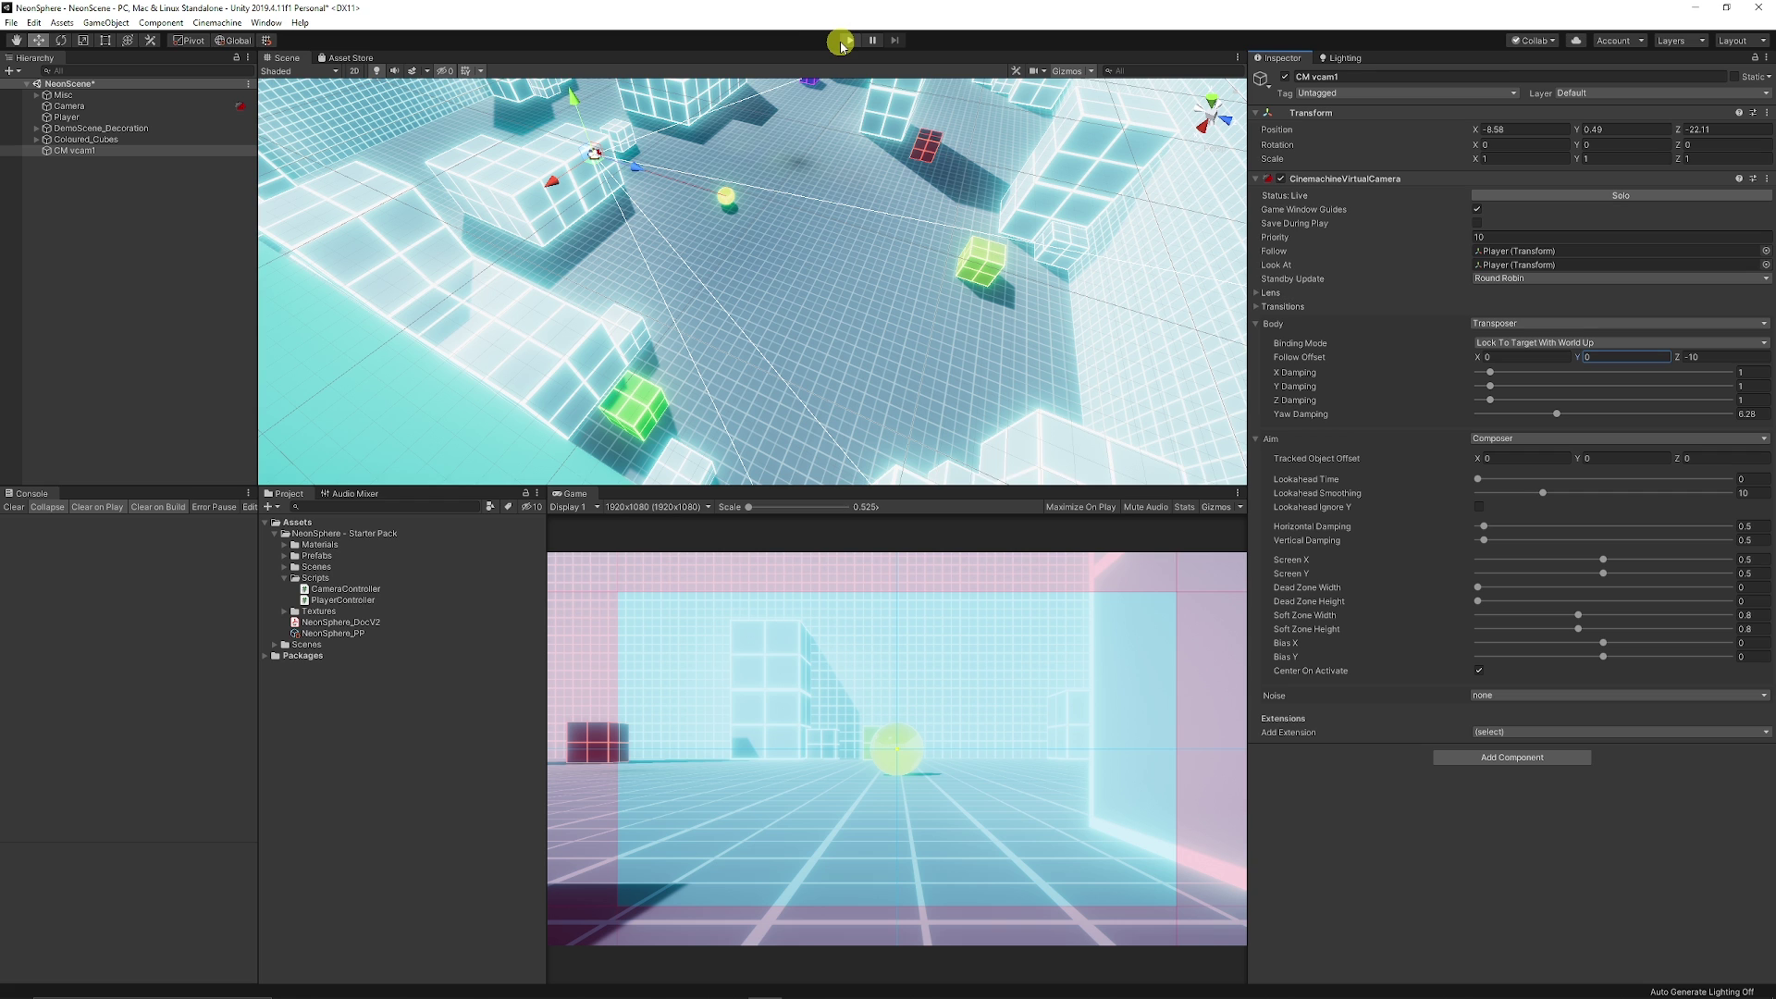
Run the game to watch CM vcam1 track the Player ball, then stop it
{"action": "left_click", "coordinate": [849, 40]}
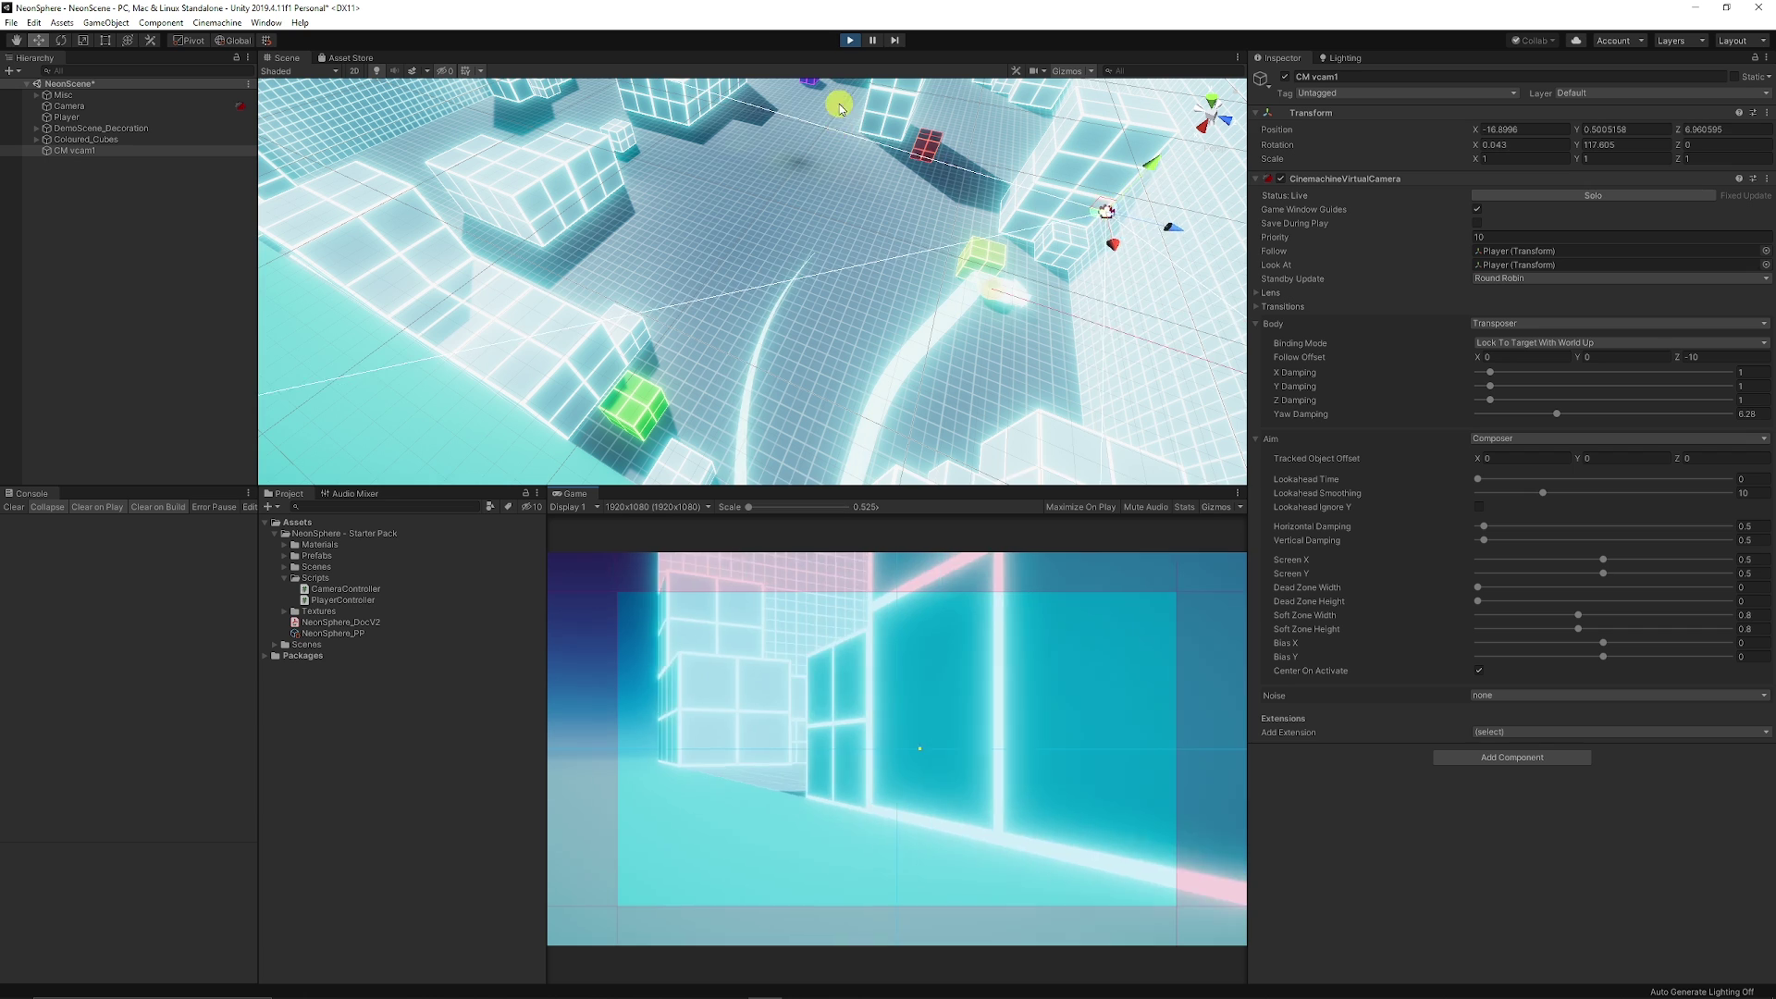
{"action": "left_click", "coordinate": [849, 40]}
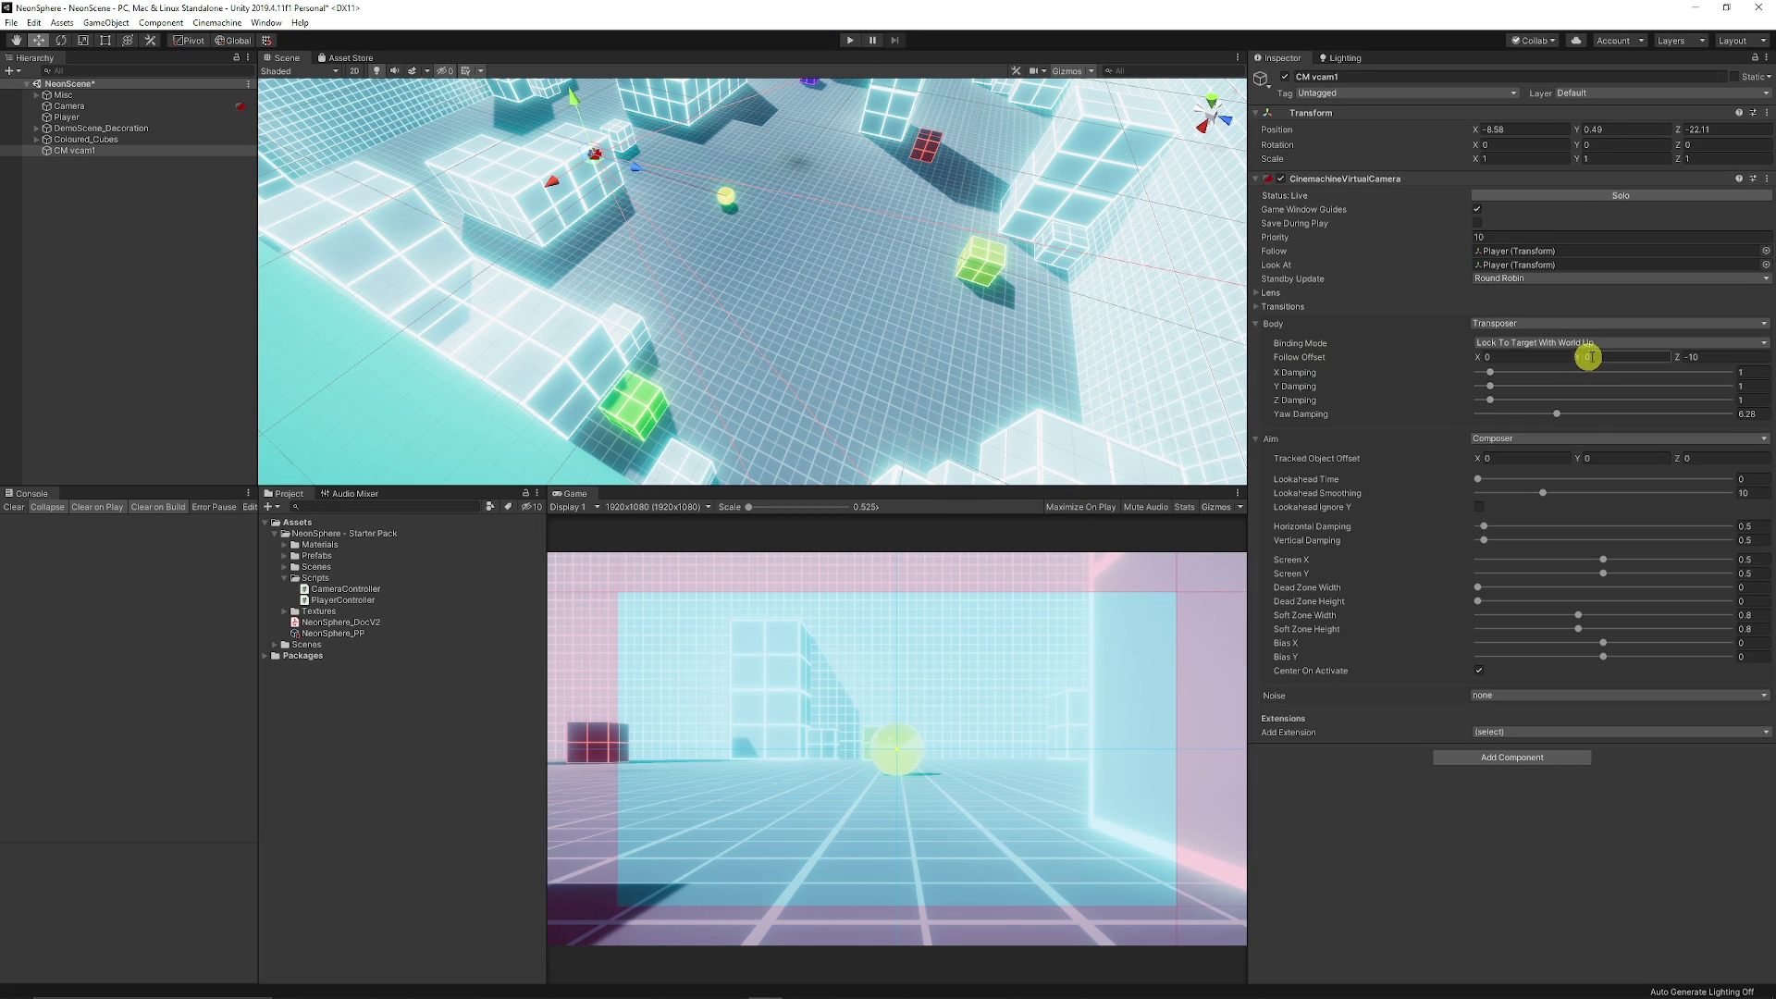
Set follow offset Y to 8.48 with World Space binding, then play with Save During Play on
{"action": "type", "text": "4.4"}
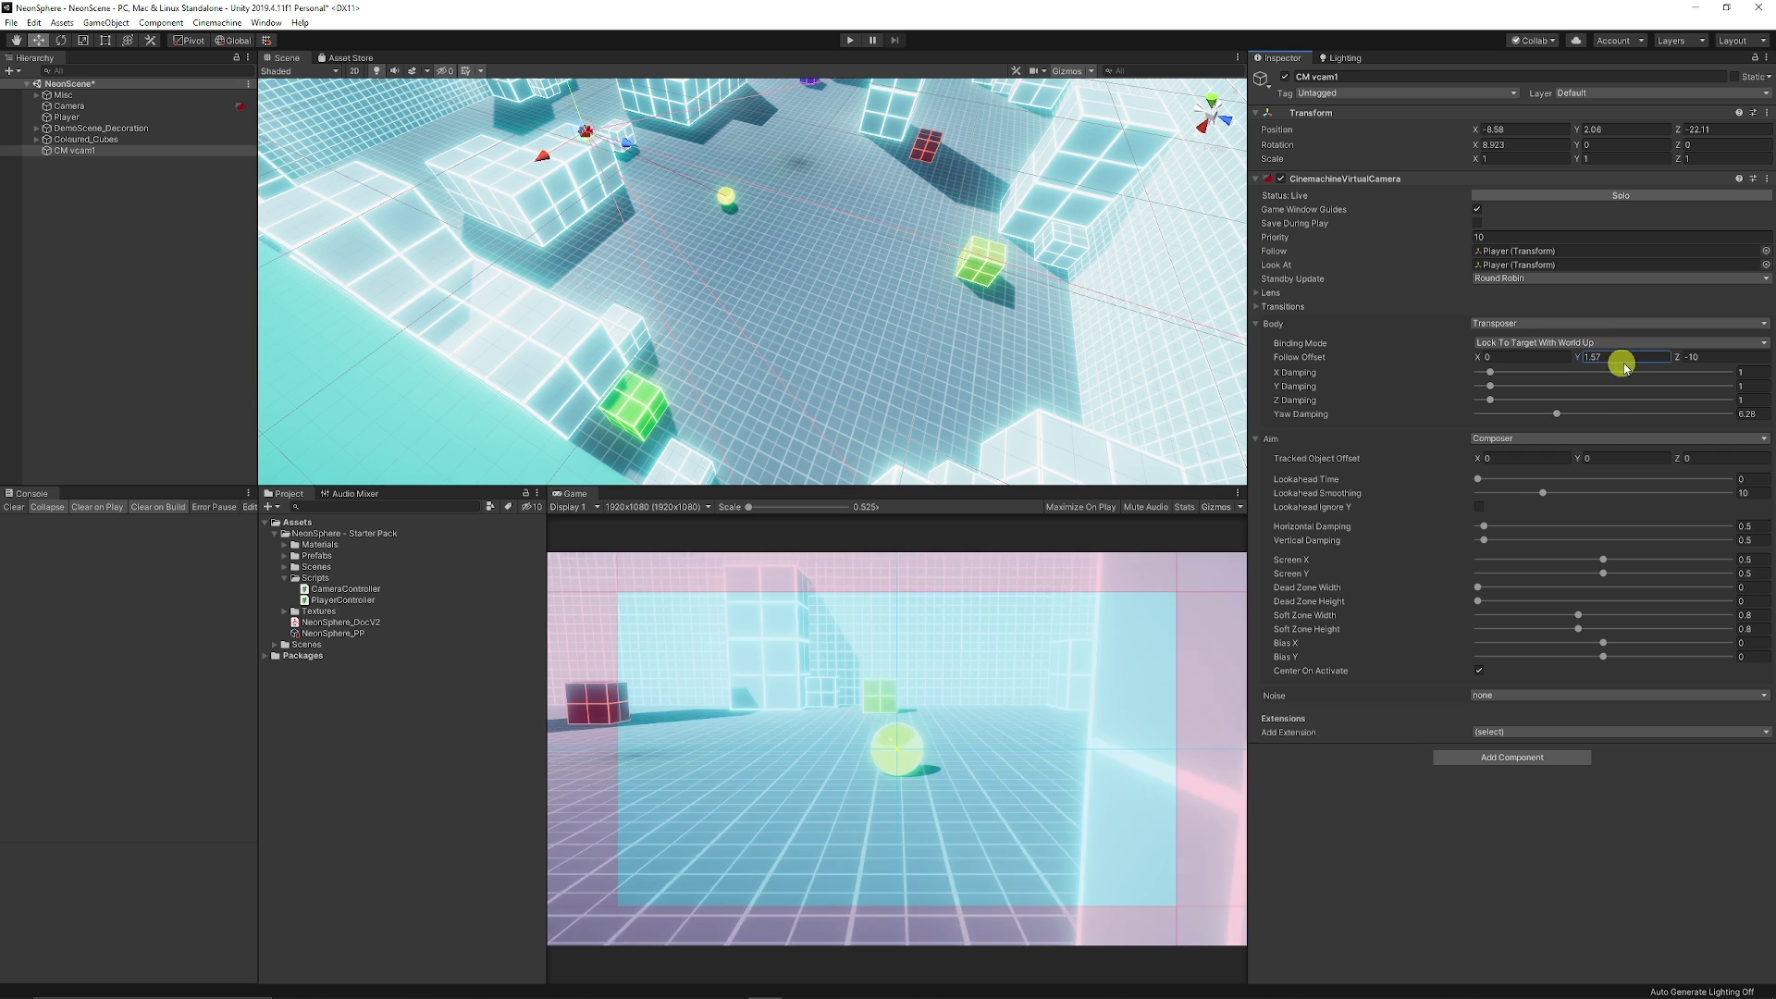
{"action": "left_click_drag", "start_coordinate": [1688, 376], "coordinate": [13, 397]}
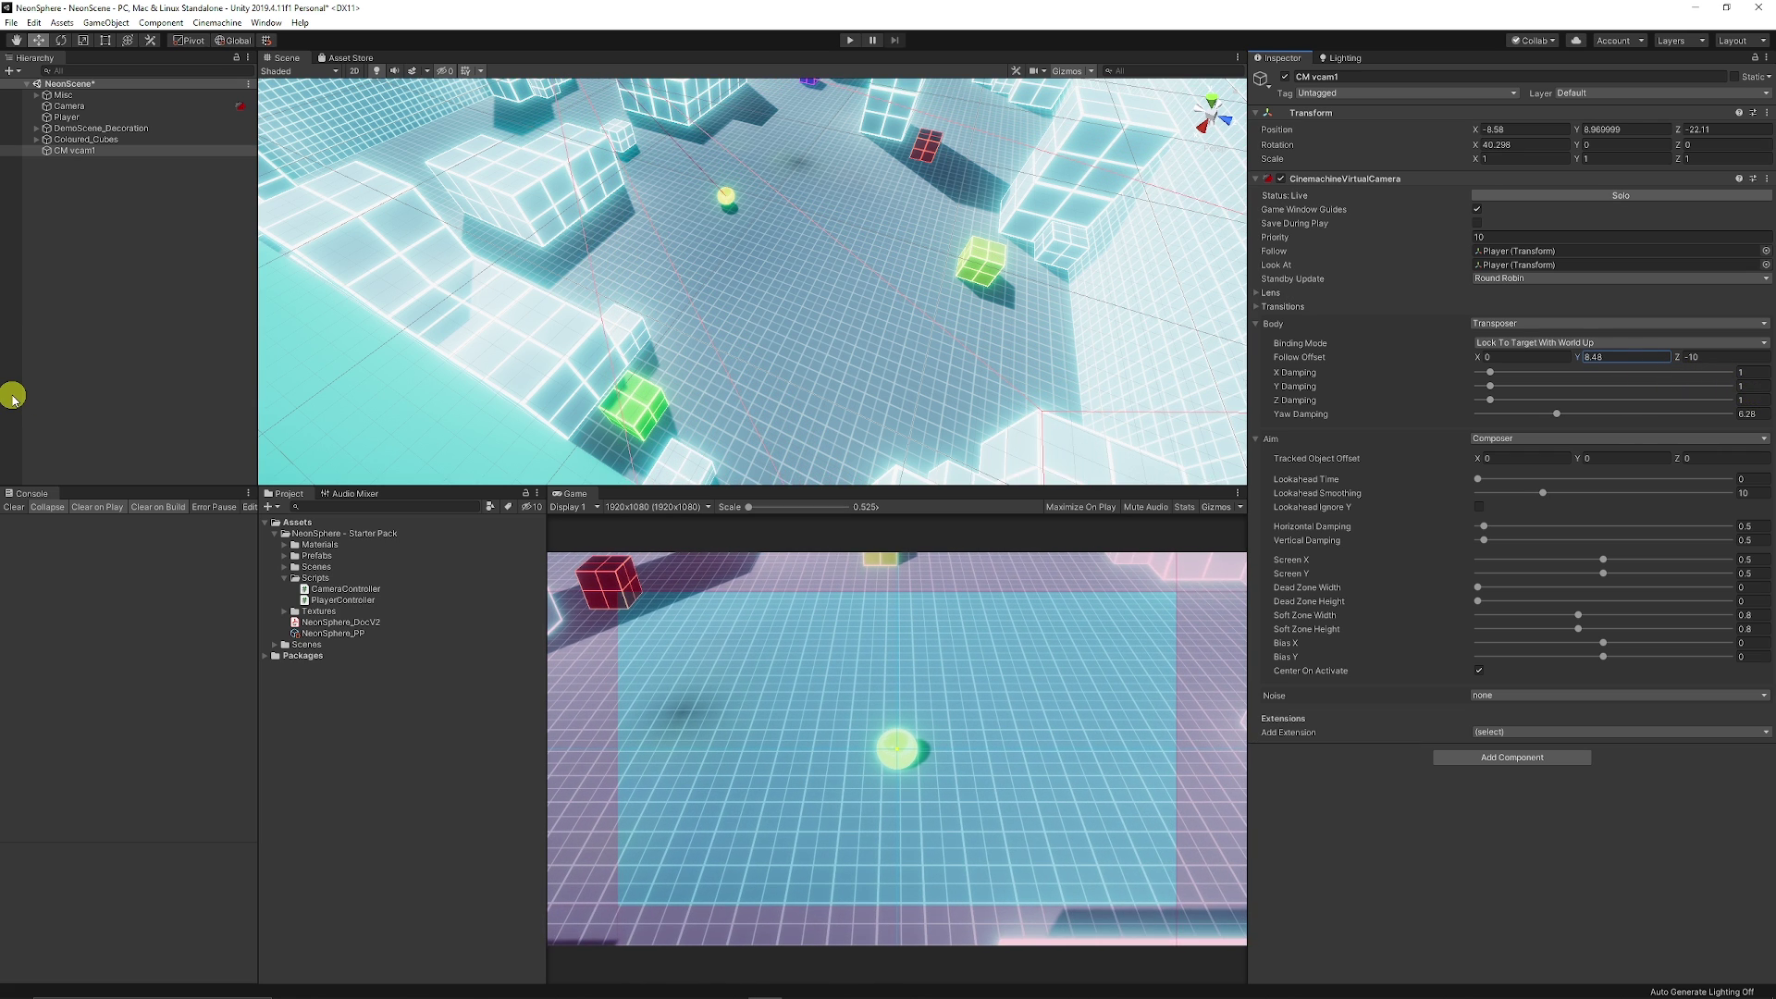
{"action": "left_click", "coordinate": [1598, 346]}
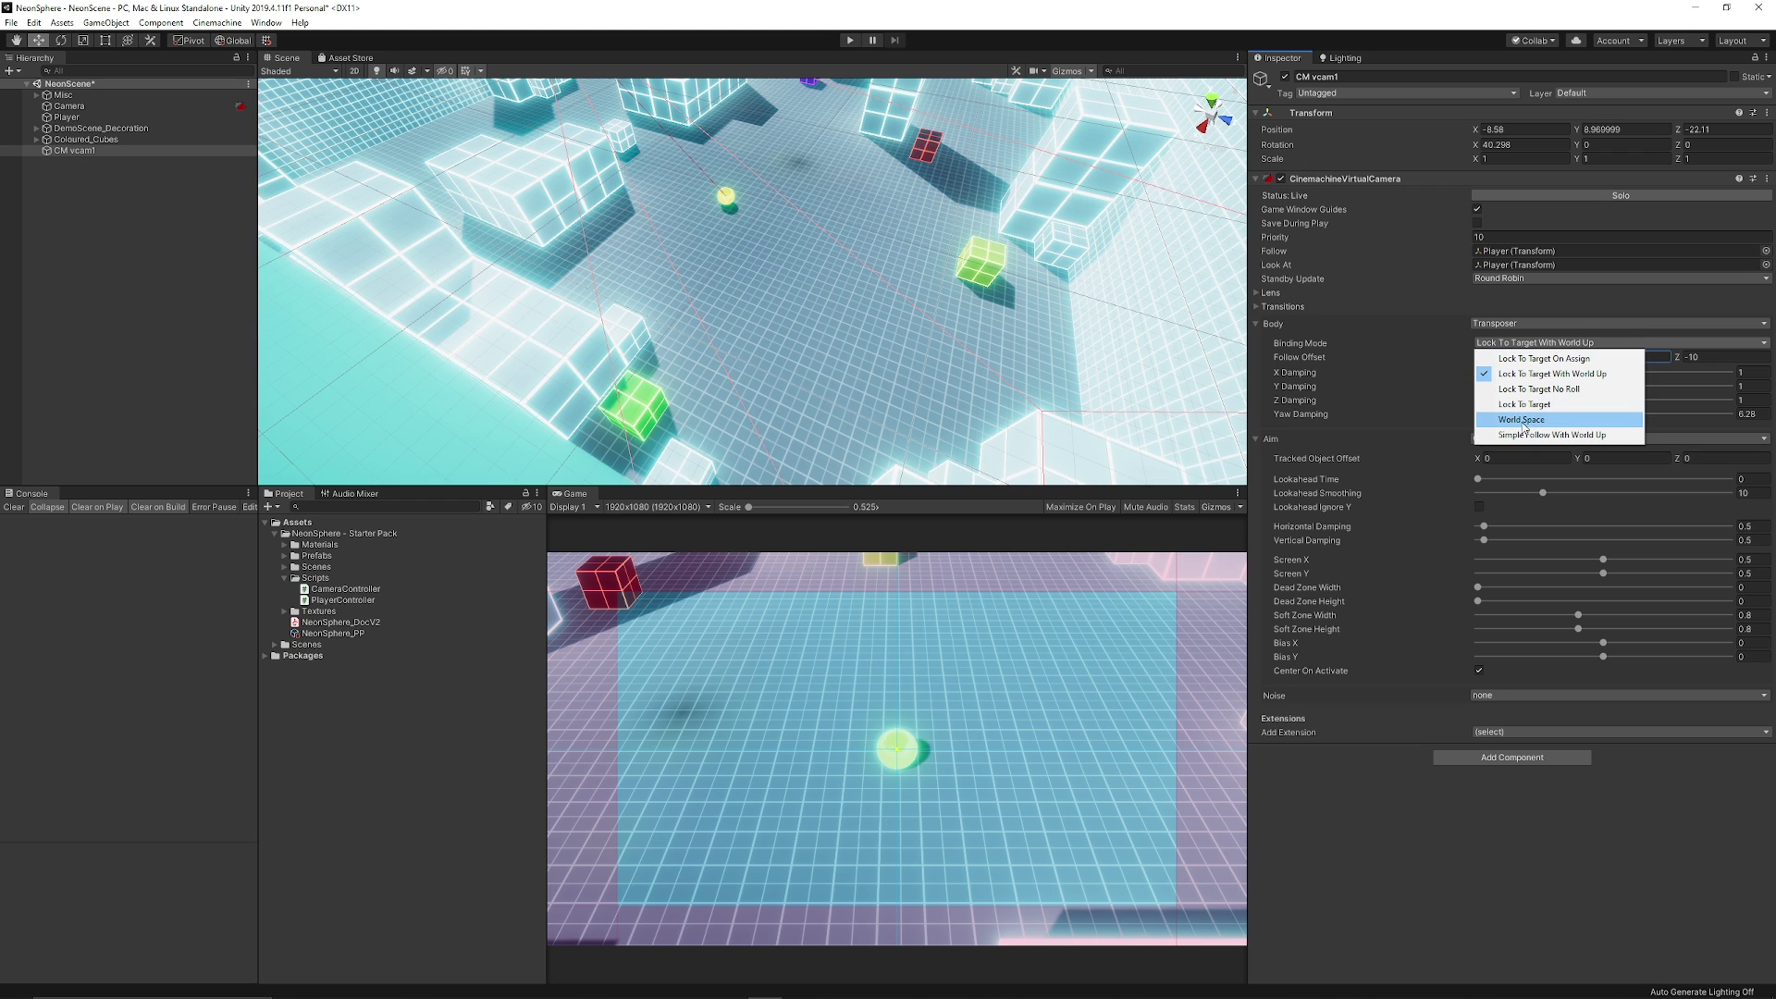
{"action": "left_click", "coordinate": [1560, 422]}
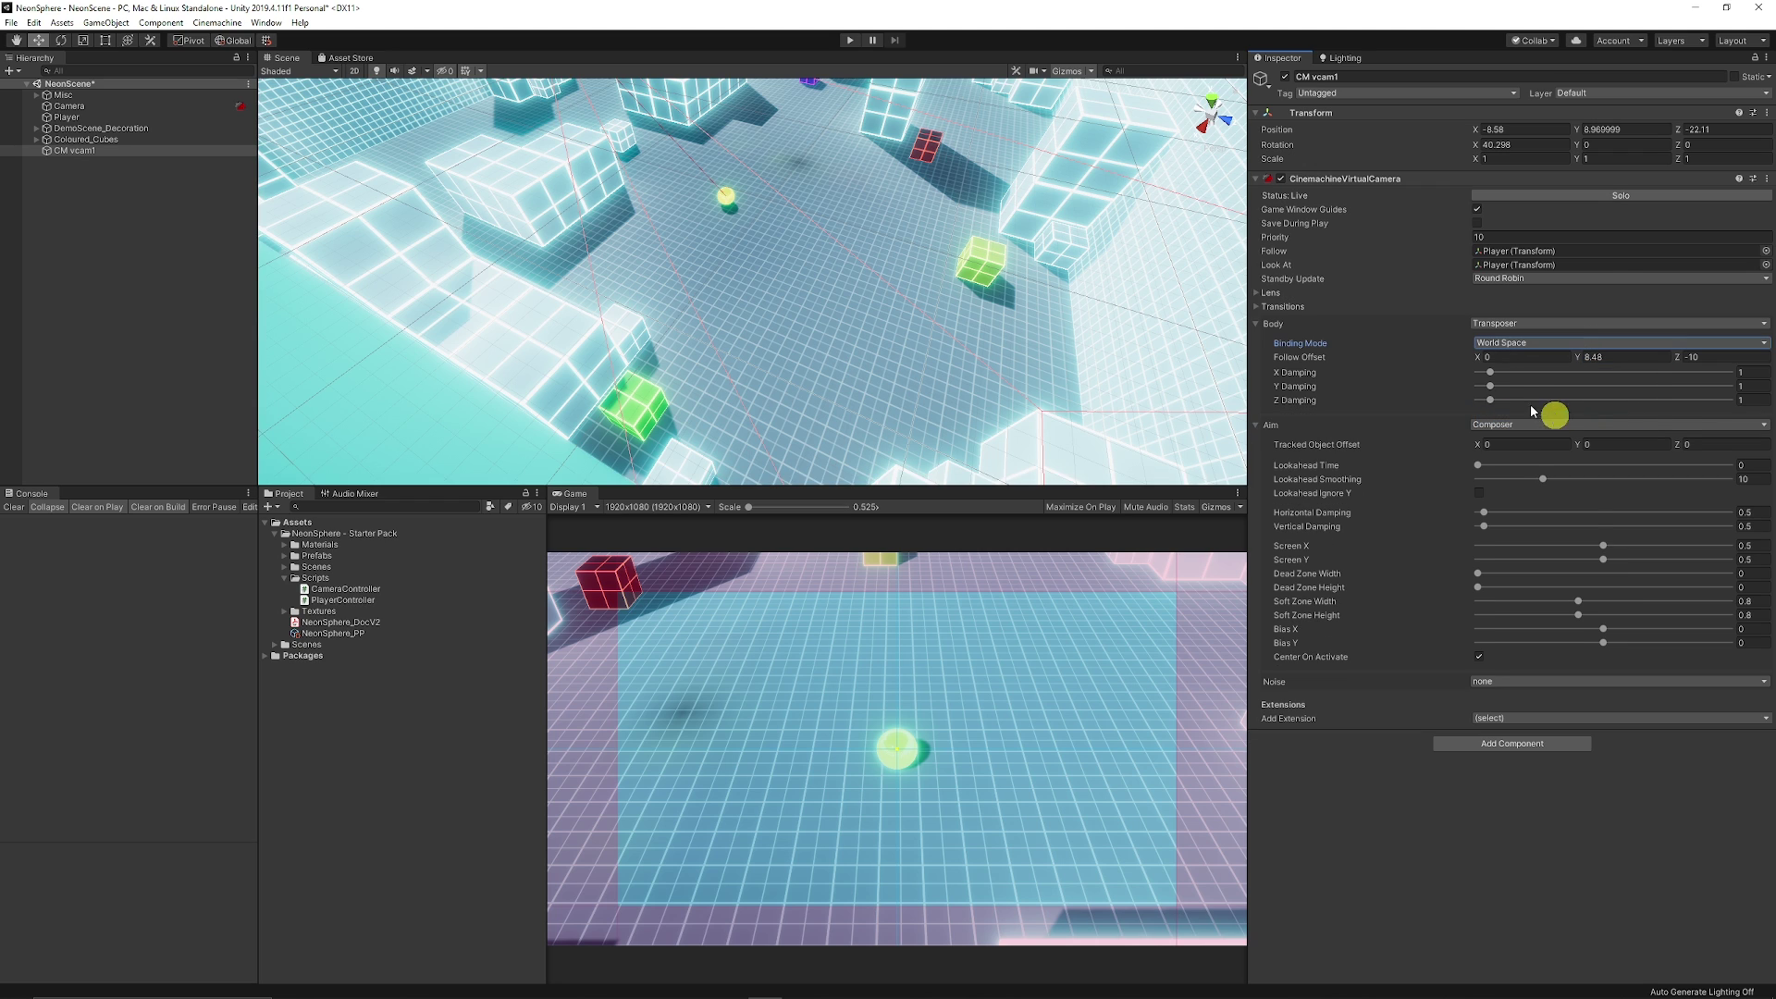
{"action": "left_click", "coordinate": [849, 40]}
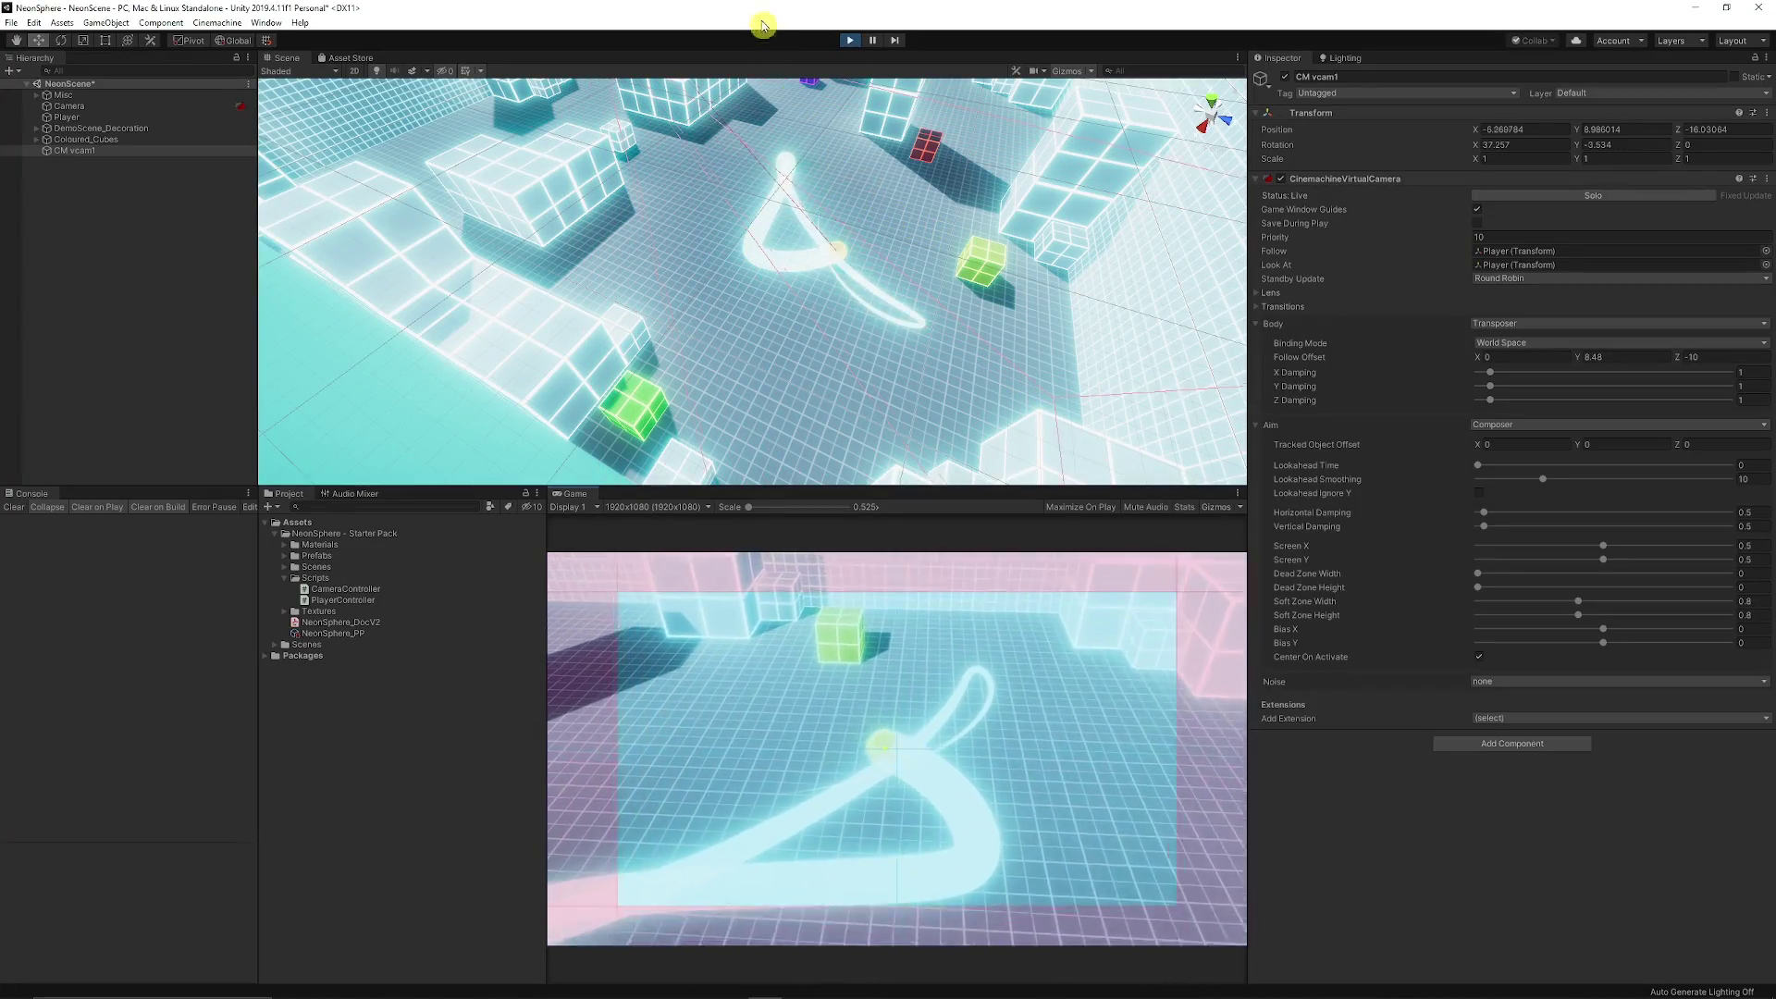
{"action": "left_click", "coordinate": [1477, 223]}
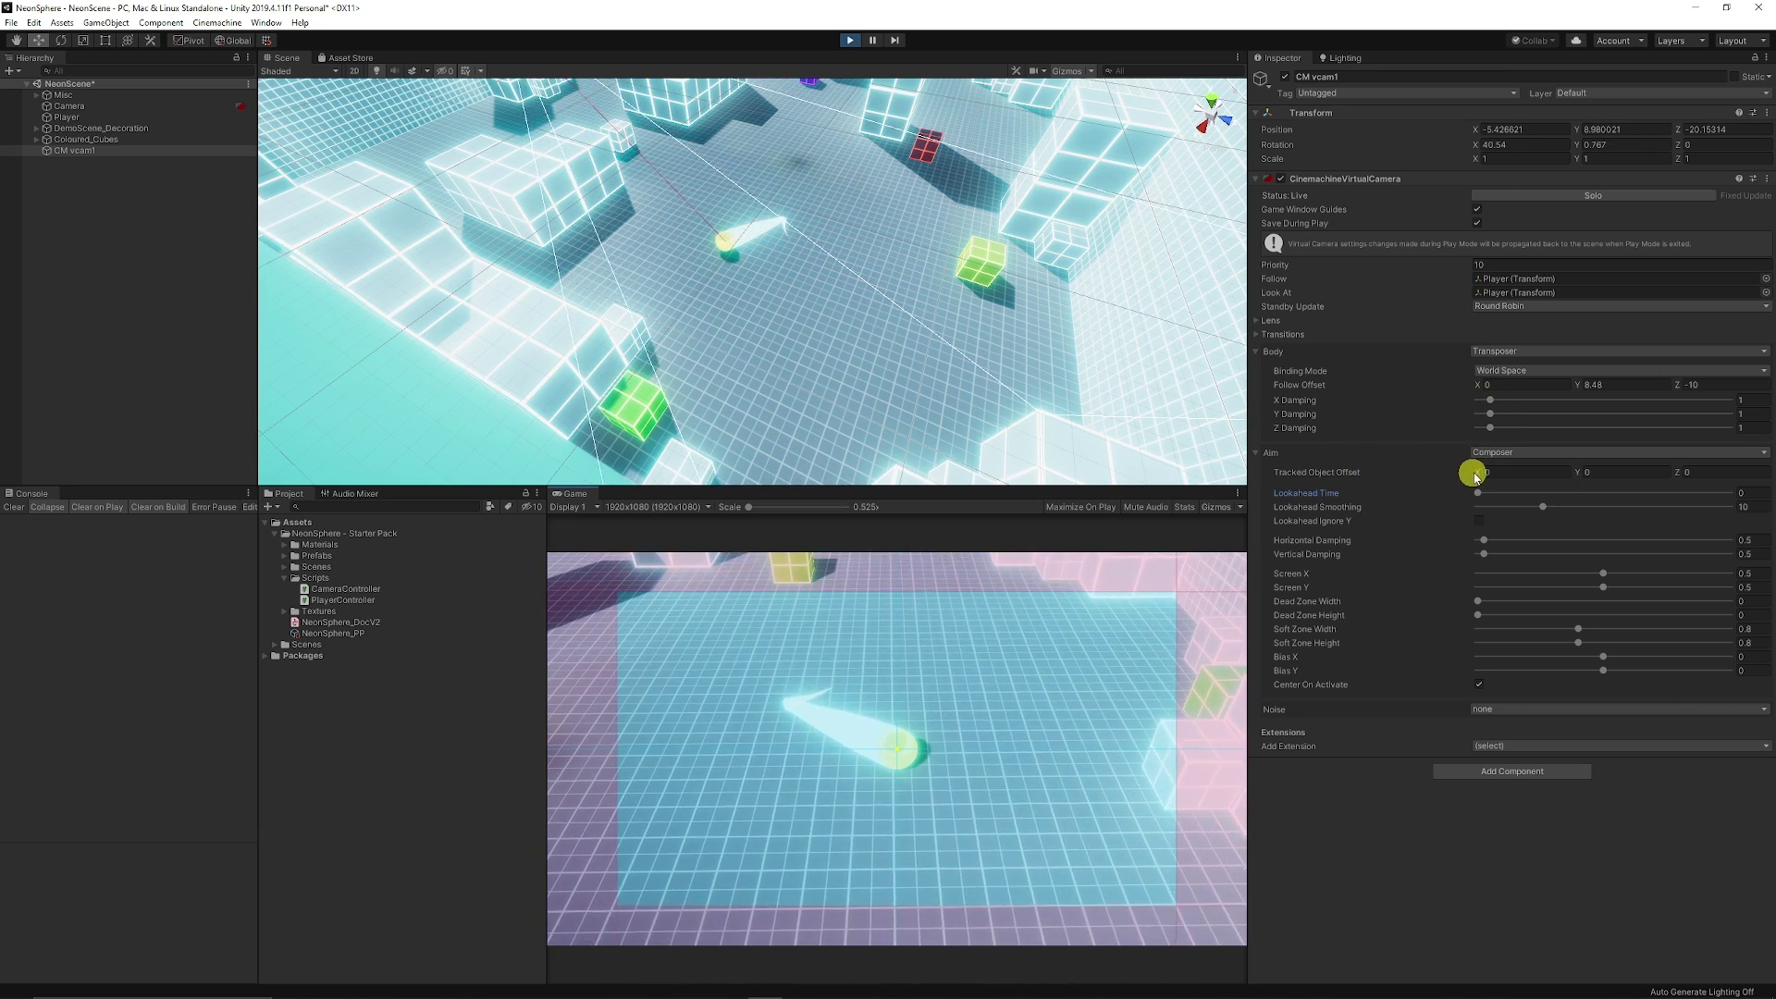
Test aim offset X 0.13 and Y, reset both to 0, adjust Lookahead Time, then stop
{"action": "left_click_drag", "start_coordinate": [1576, 472], "coordinate": [1603, 478]}
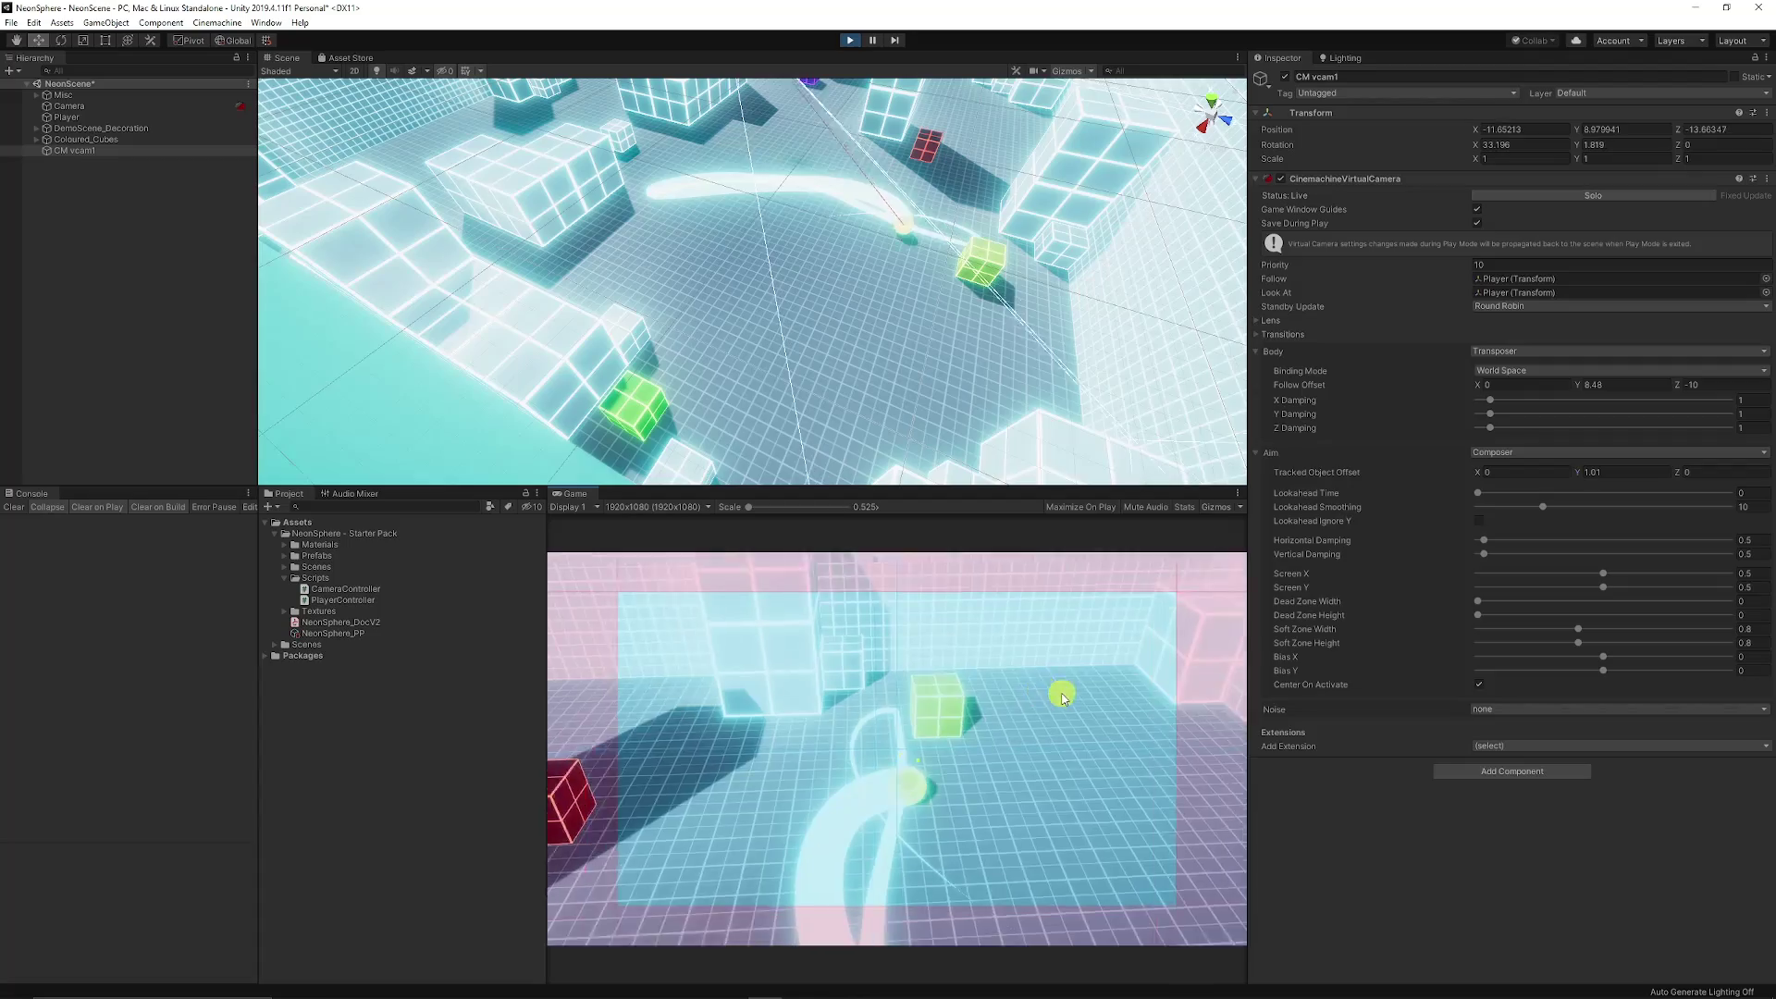
{"action": "left_click_drag", "start_coordinate": [1477, 472], "coordinate": [1480, 471]}
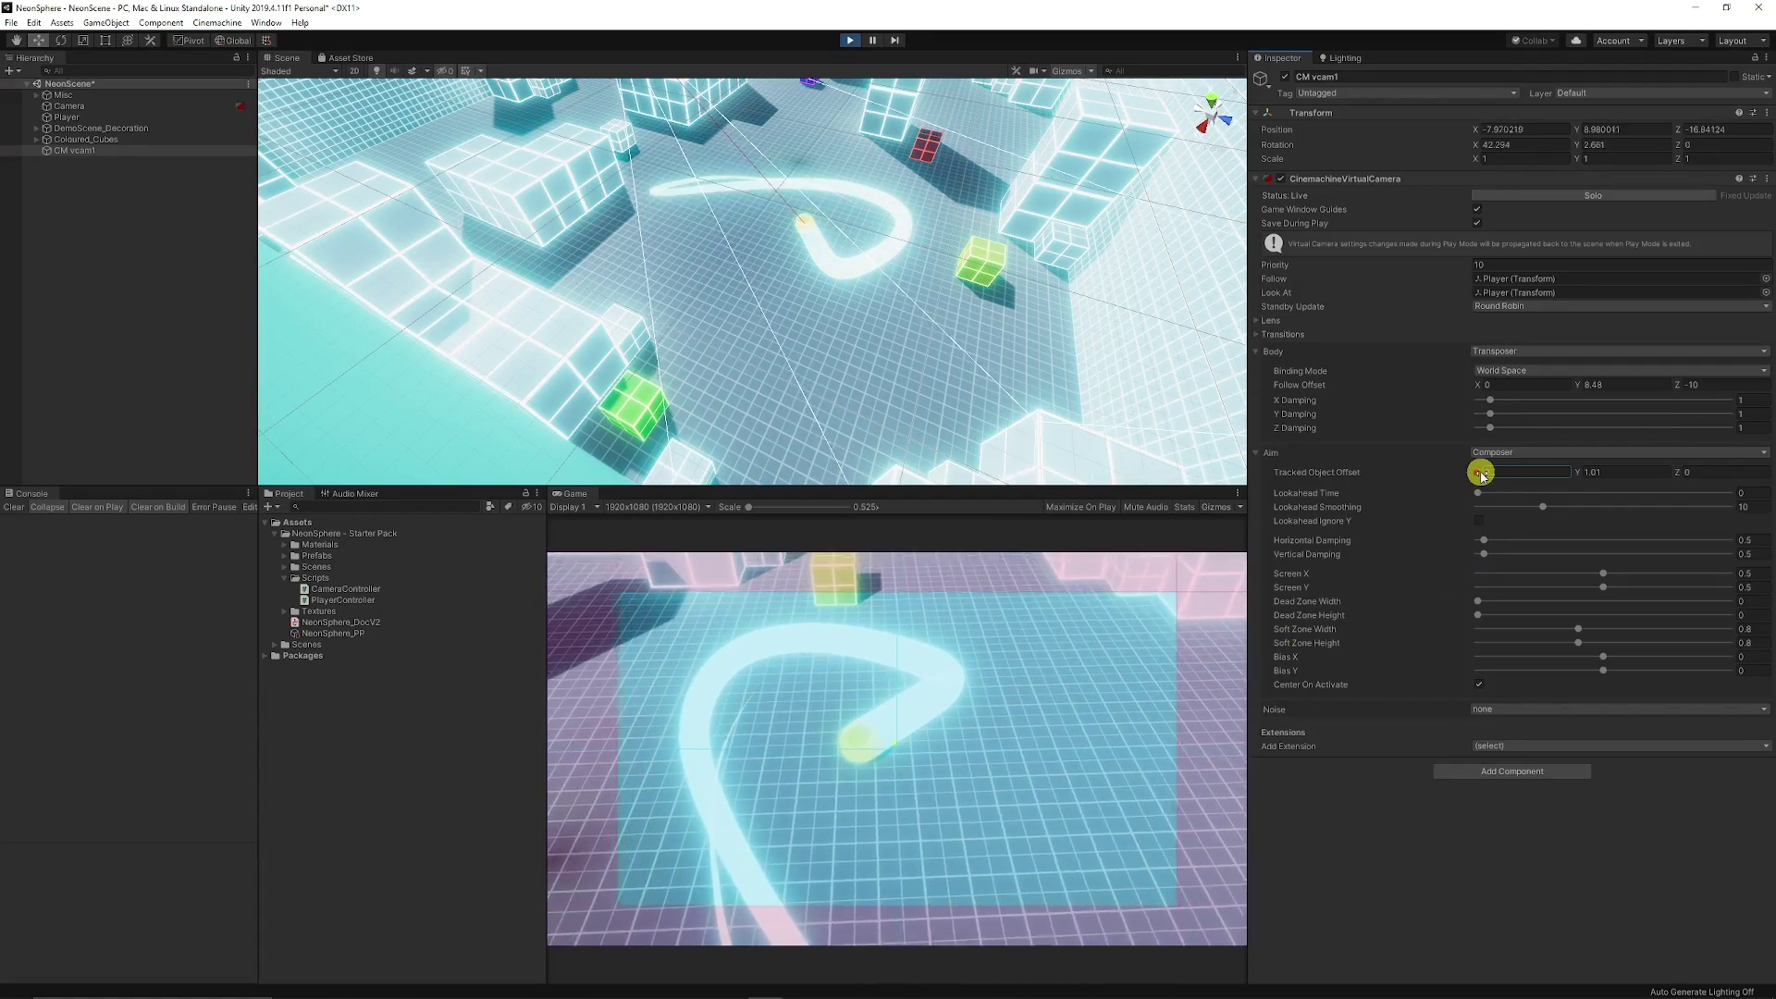
{"action": "left_click", "coordinate": [1060, 677]}
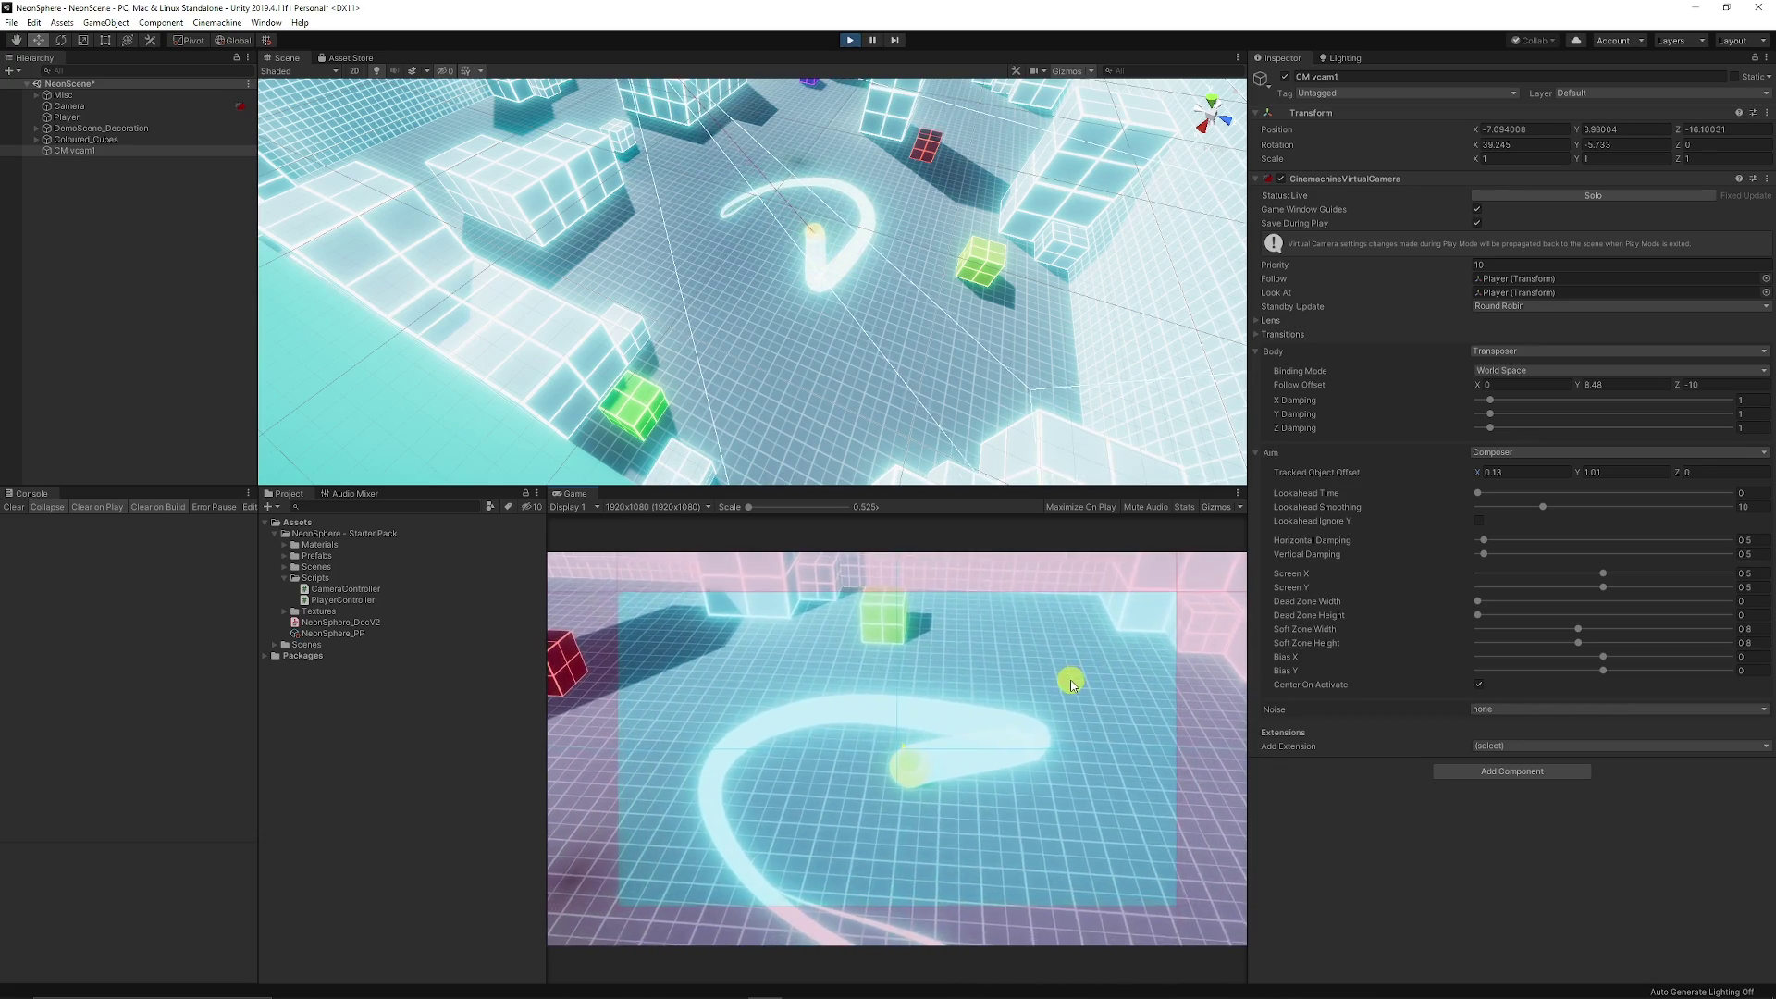
{"action": "left_click", "coordinate": [1535, 472]}
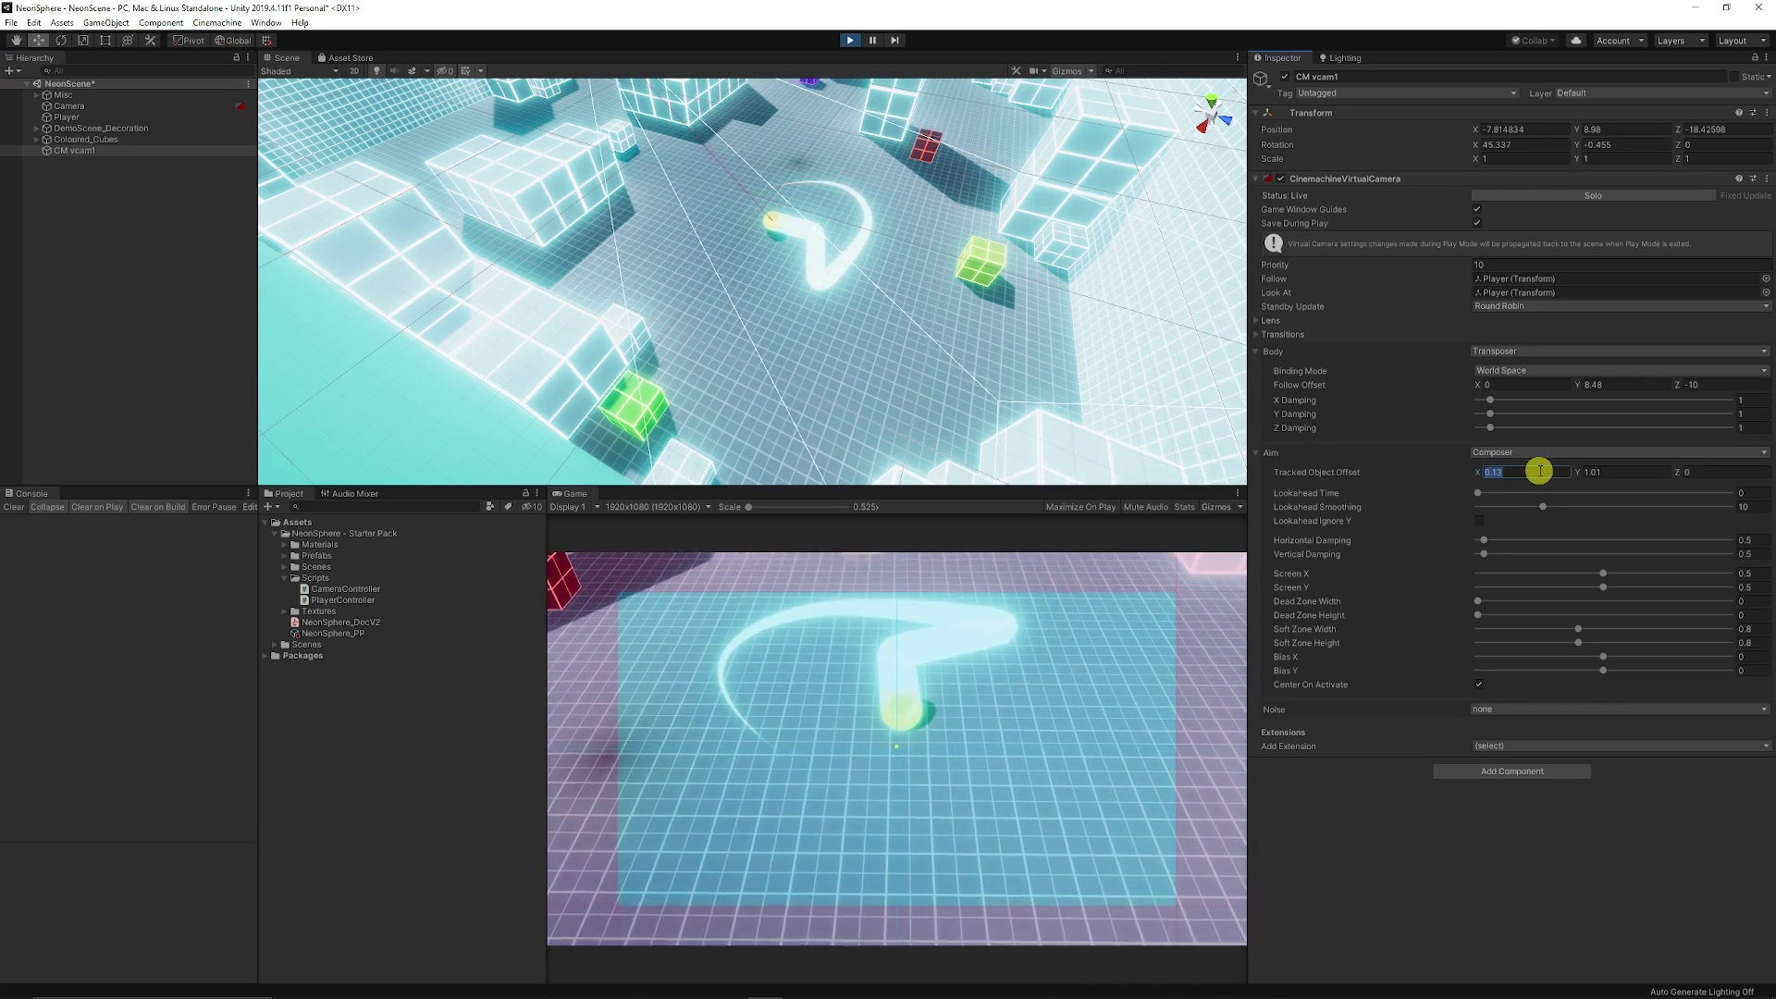
{"action": "type", "text": "00"}
{"action": "key", "text": "Tab"}
{"action": "type", "text": "0"}
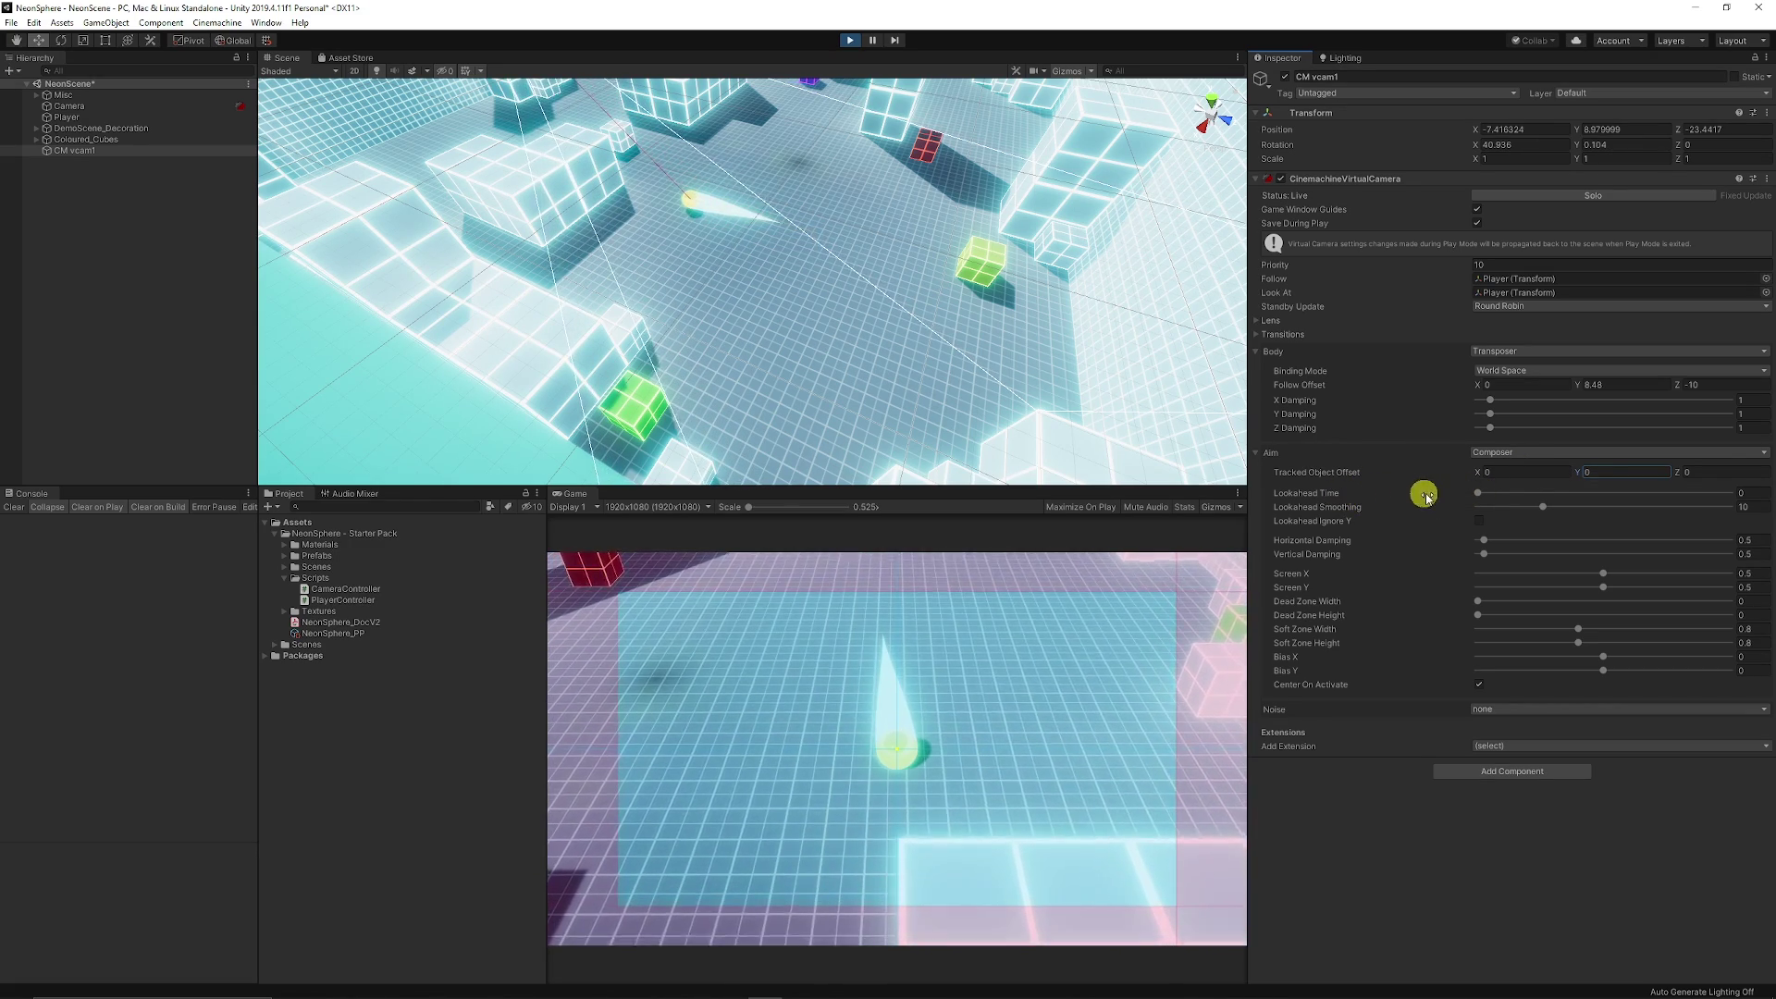
{"action": "left_click_drag", "start_coordinate": [1479, 495], "coordinate": [1556, 493]}
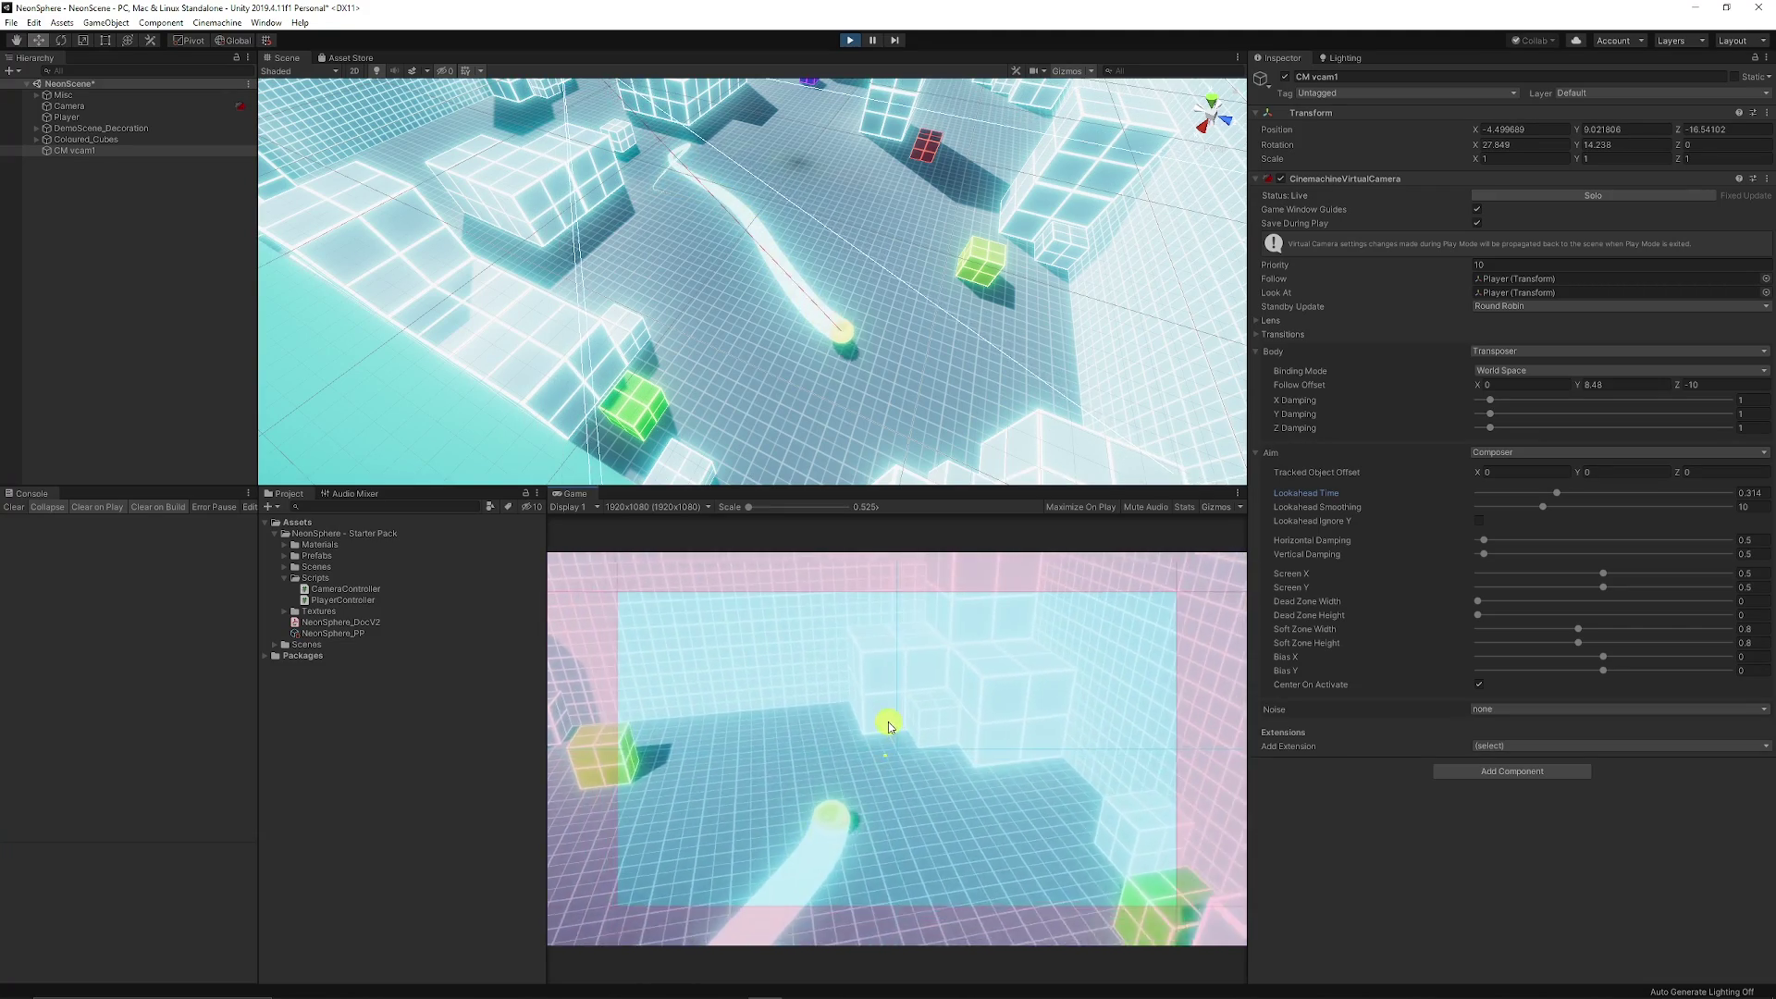
{"action": "key", "text": "ctrl+p"}
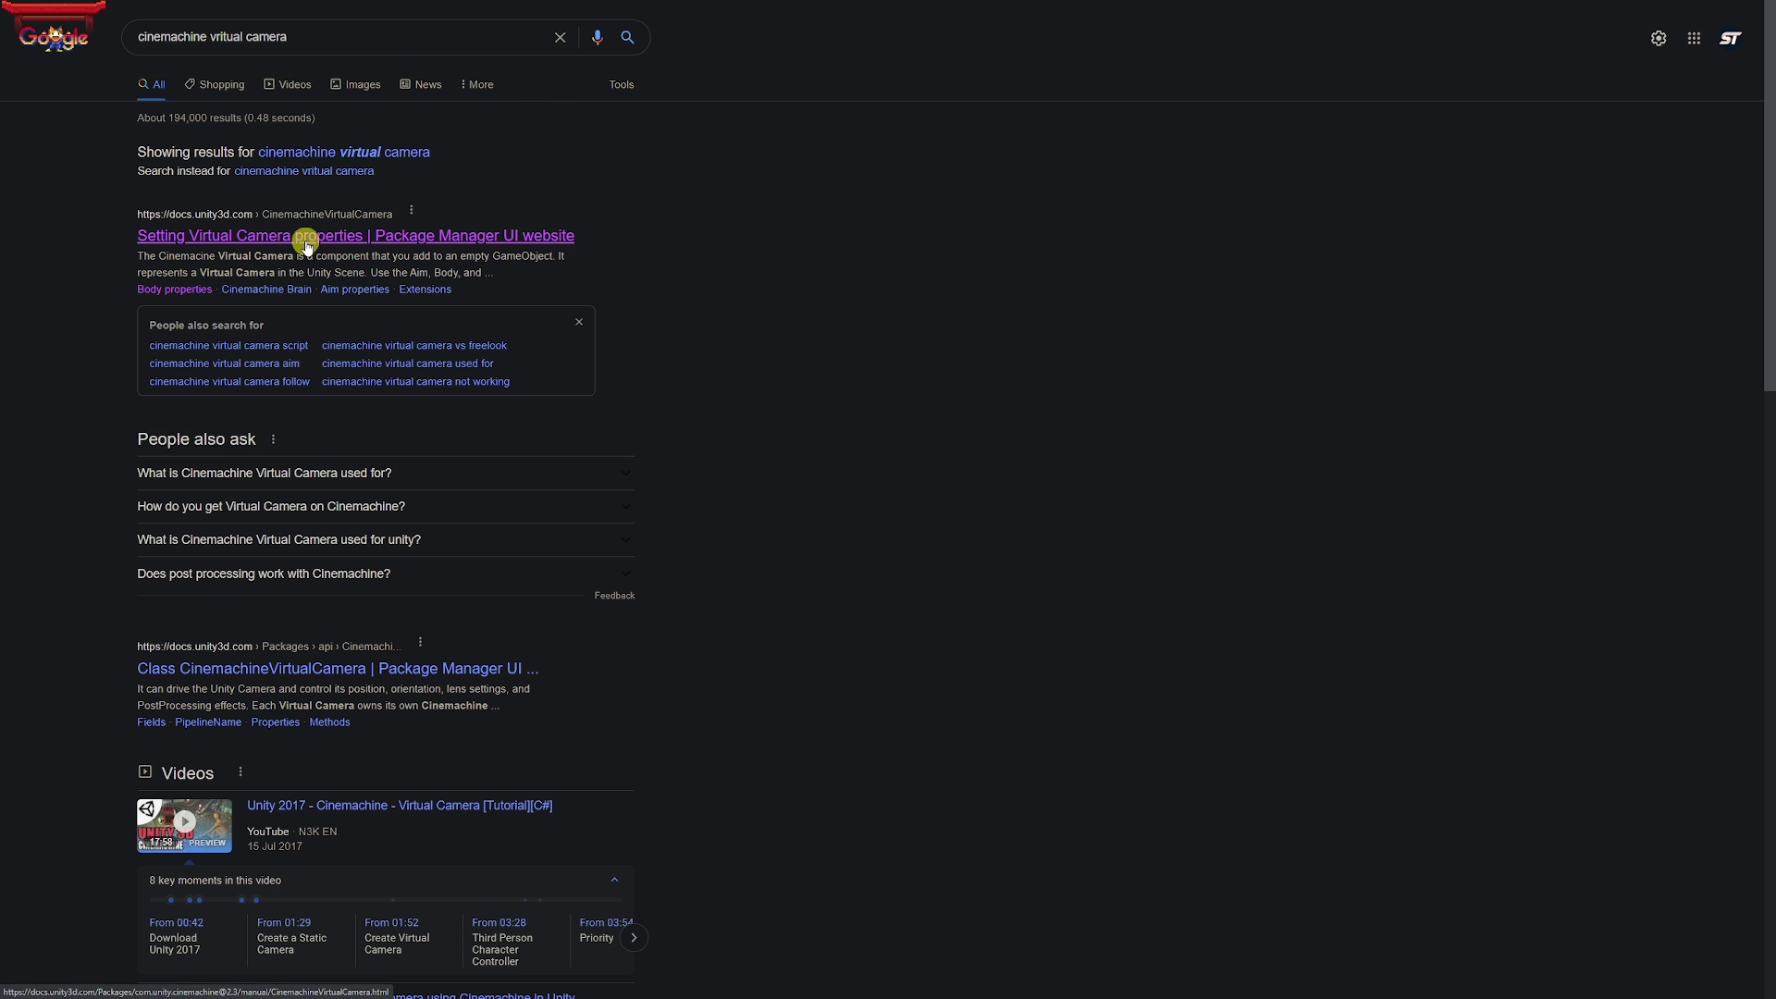
Open the 'Setting Virtual Camera properties' Unity docs result
{"action": "left_click", "coordinate": [380, 238]}
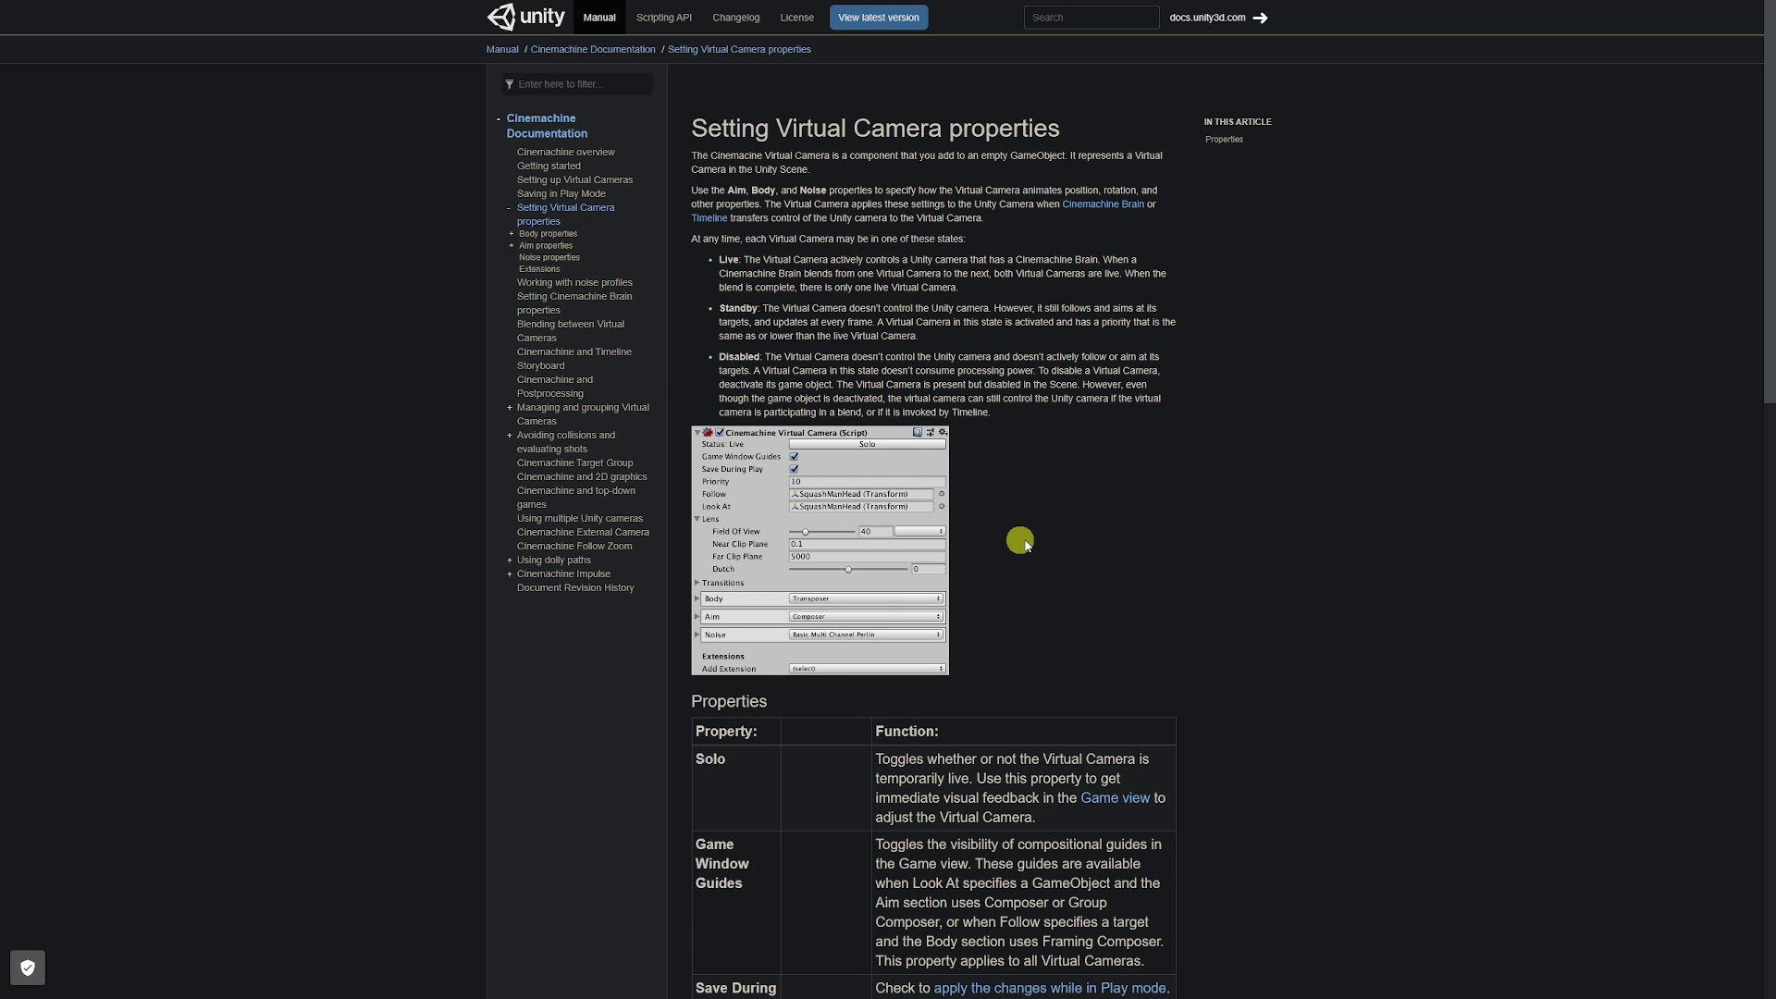
Scroll through the virtual camera Properties table on the docs page
{"action": "scroll", "coordinate": [1028, 542], "scroll_direction": "down", "scroll_amount": 4}
{"action": "scroll", "coordinate": [1029, 543], "scroll_direction": "up", "scroll_amount": 4}
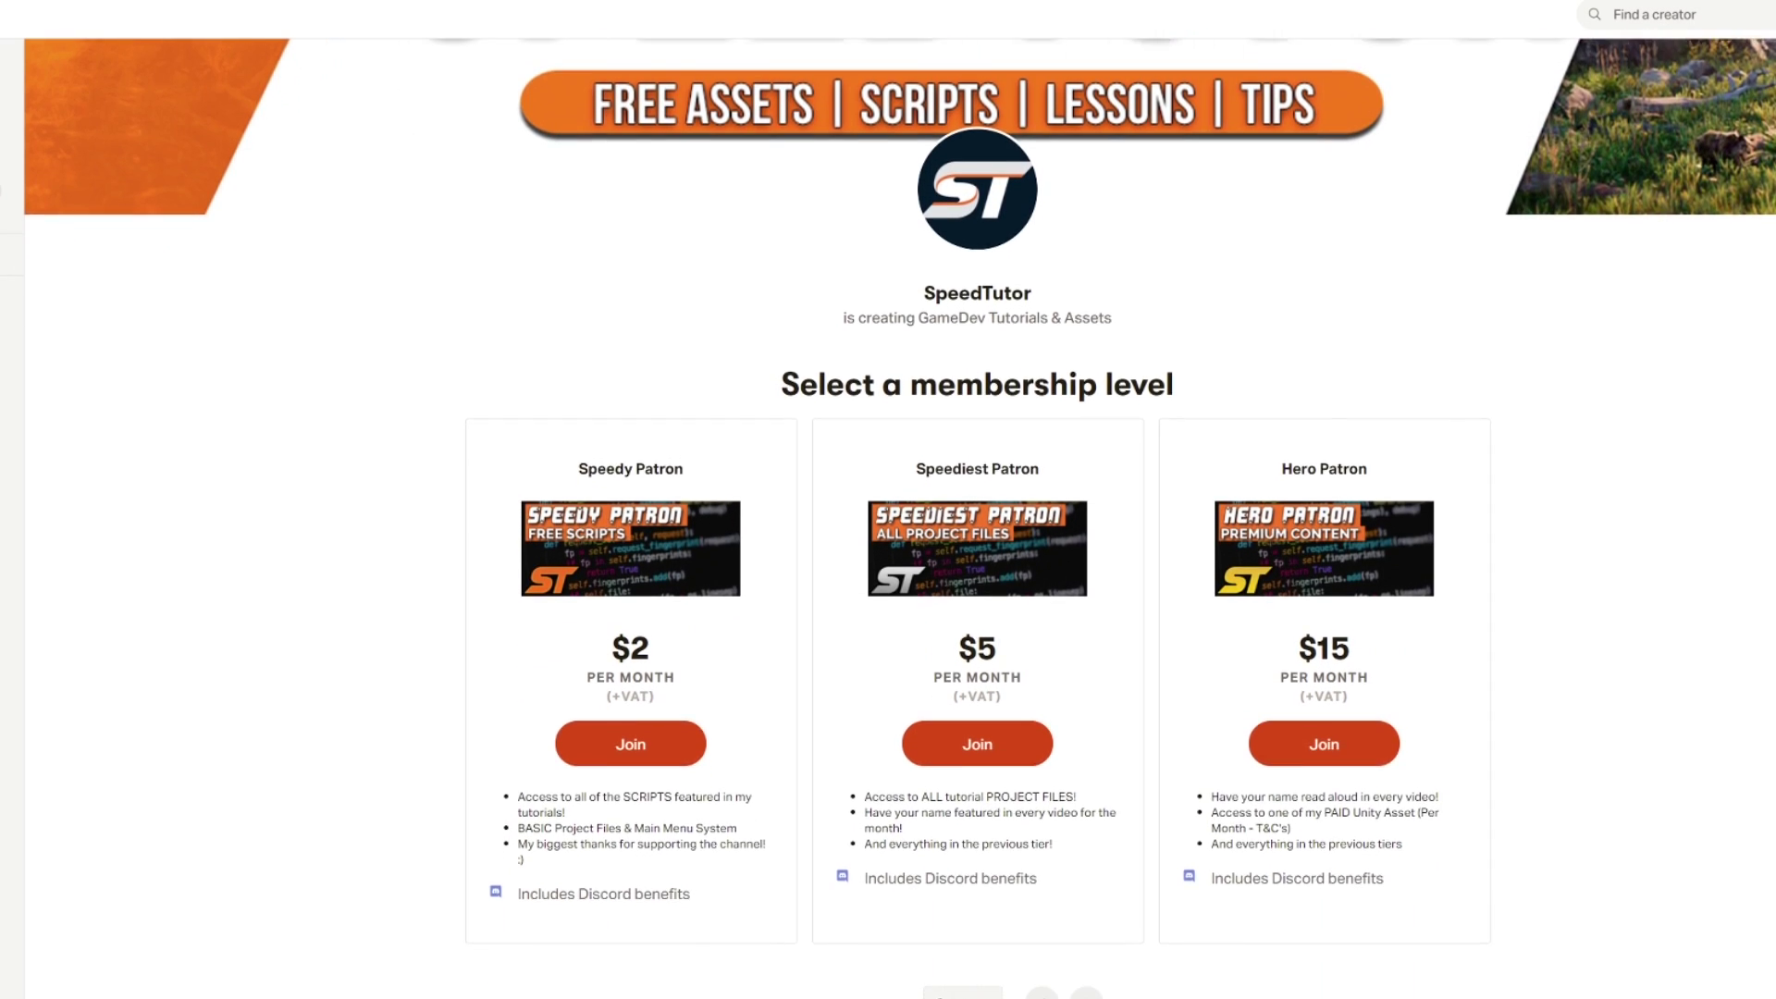
{"action": "scroll", "coordinate": [888, 518], "scroll_direction": "down", "scroll_amount": 4}
Scroll SpeedTutor's Patreon page down past About to the Recent posts showing the PlayerPrefs Starter Kit
{"action": "scroll", "coordinate": [888, 518], "scroll_direction": "down", "scroll_amount": 8}
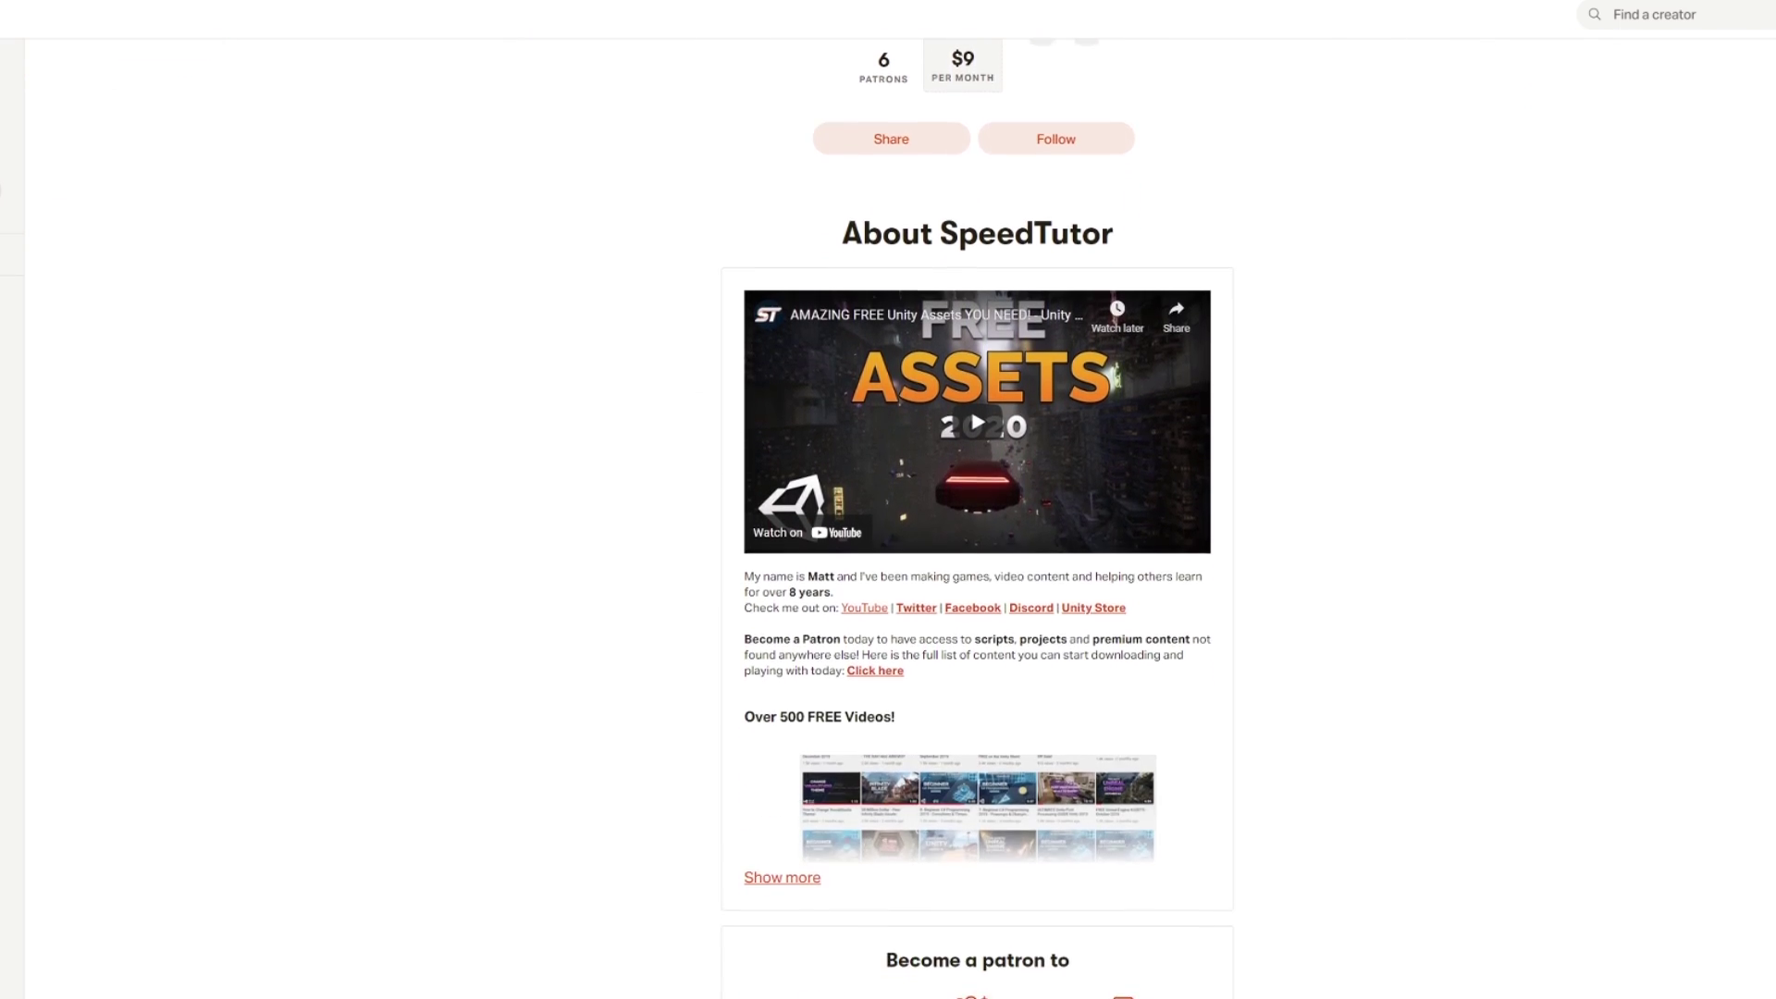
{"action": "scroll", "coordinate": [976, 546], "scroll_direction": "down", "scroll_amount": 8}
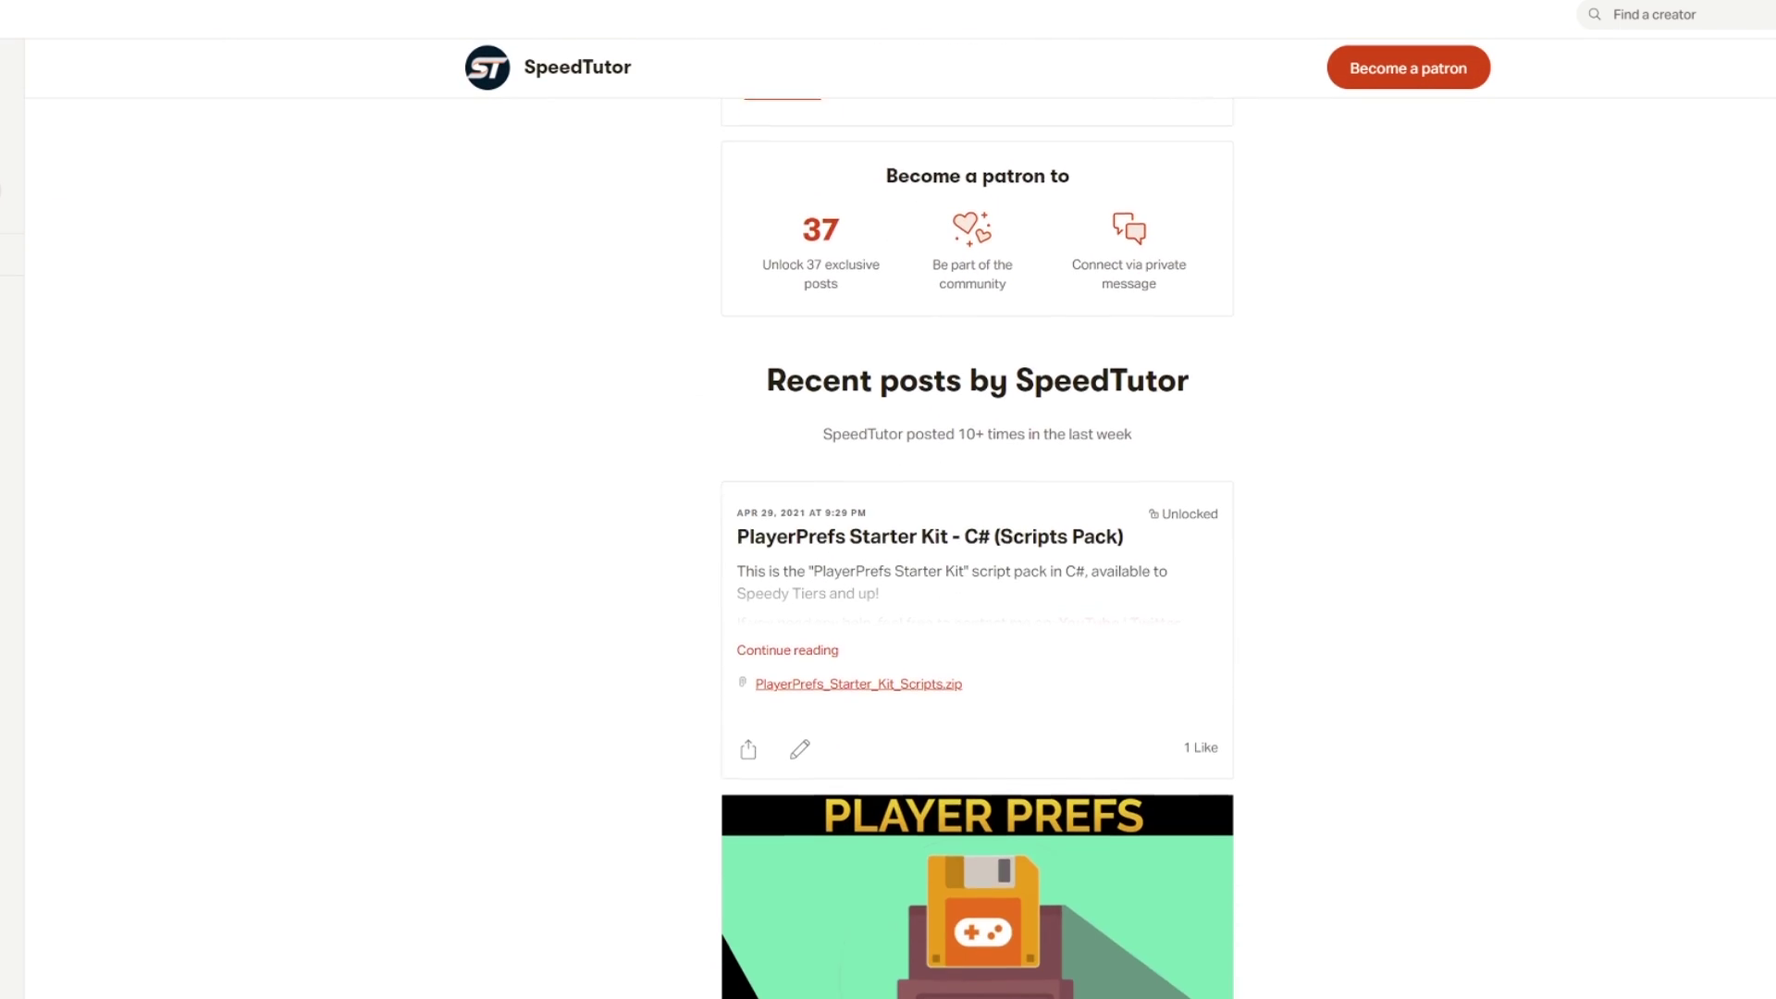
{"action": "scroll", "coordinate": [977, 546], "scroll_direction": "down", "scroll_amount": 8}
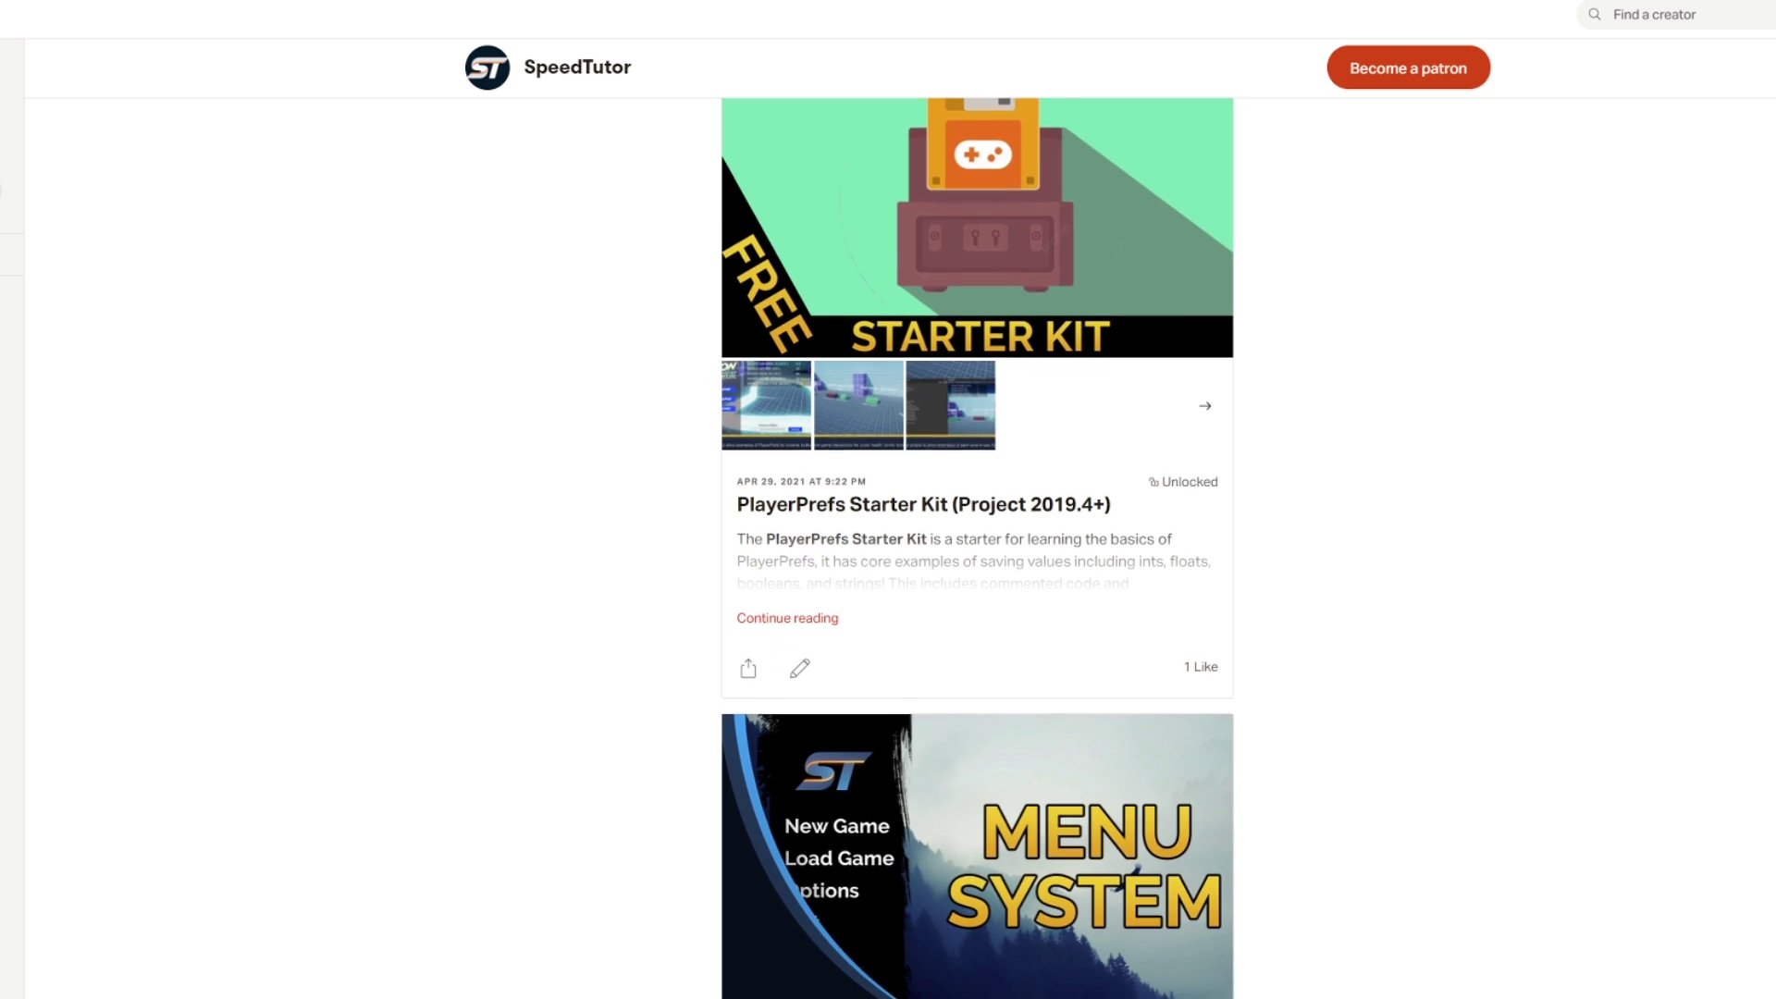